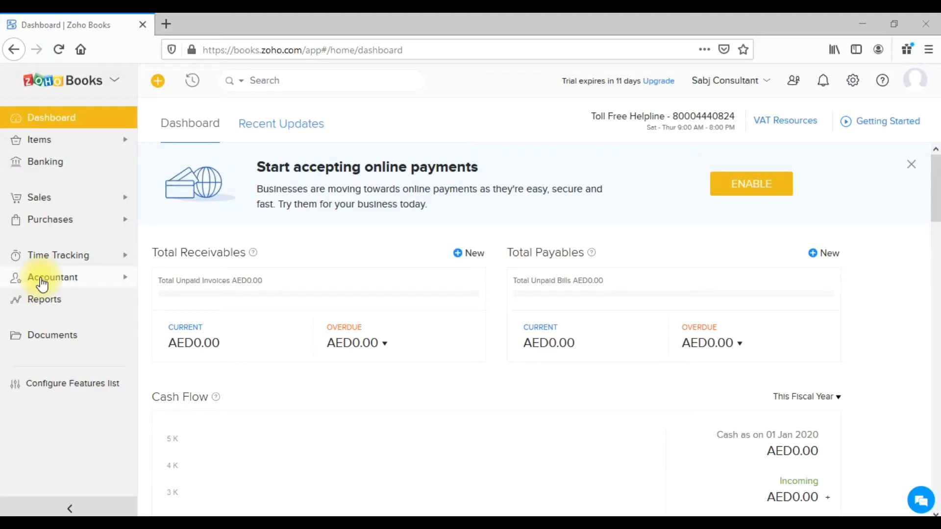
Open the Chart of Accounts from the Accountant section and look over the existing accounts.
left_click(42, 283)
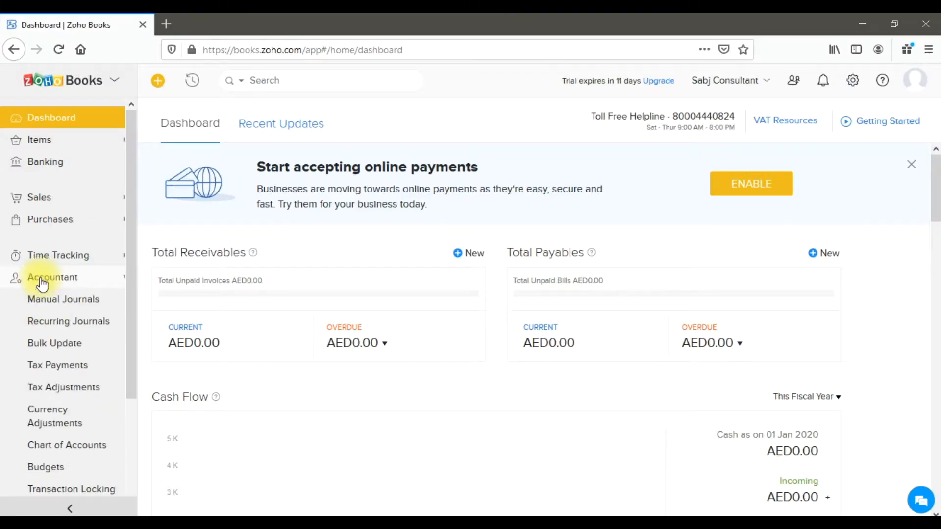
left_click(81, 454)
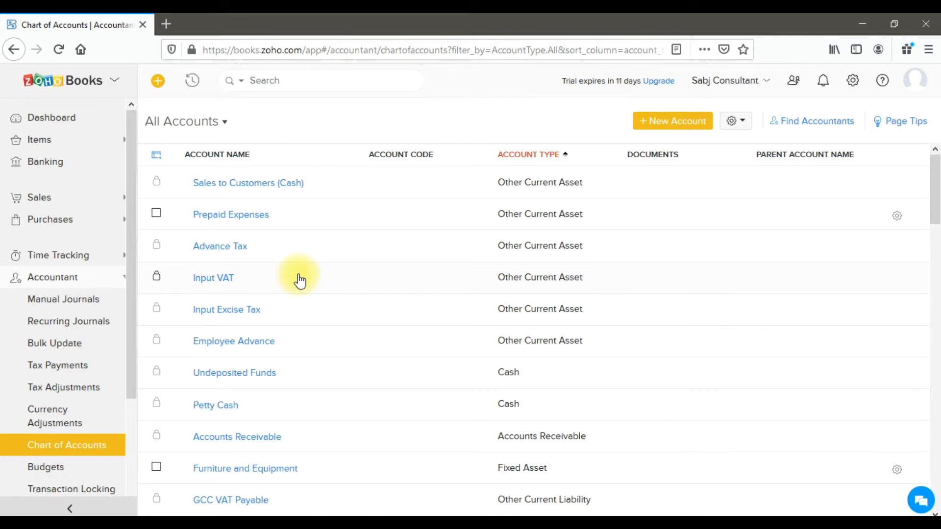
scroll(300, 281, "down", 2)
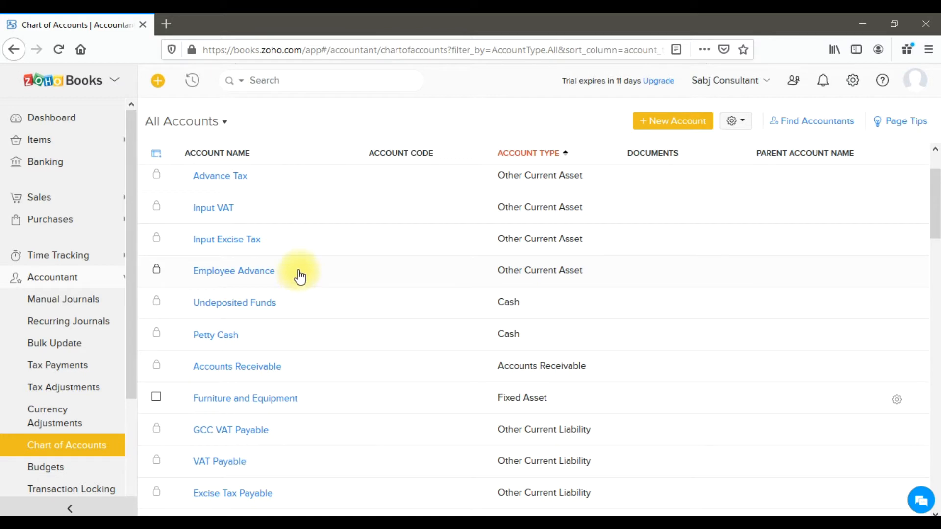
scroll(303, 272, "up", 2)
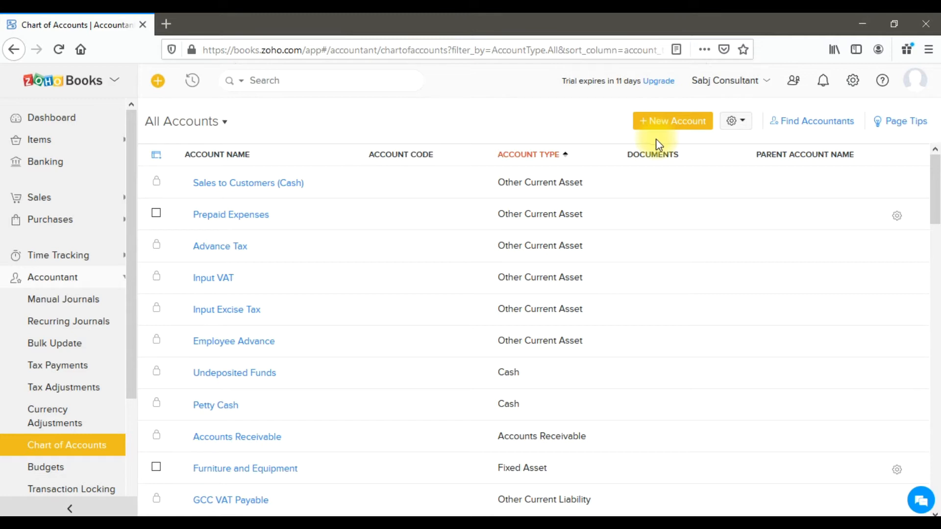
Start a new account with type Cash and name it "Petty Cash Dubai Office".
left_click(666, 132)
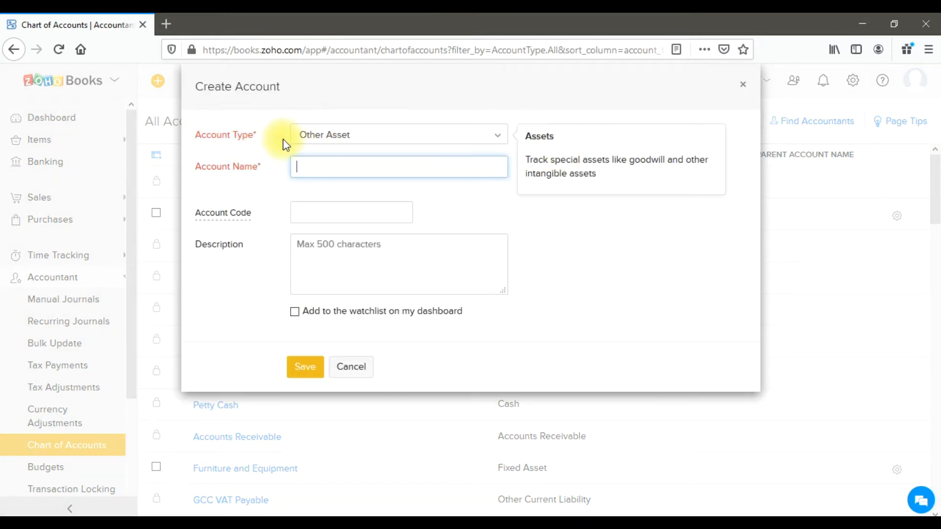
left_click(308, 141)
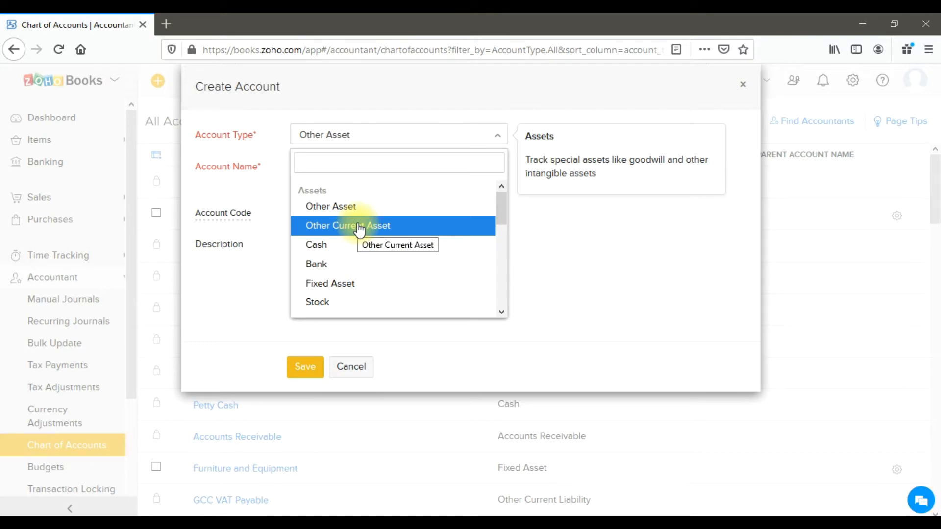
left_click(357, 255)
left_click(330, 167)
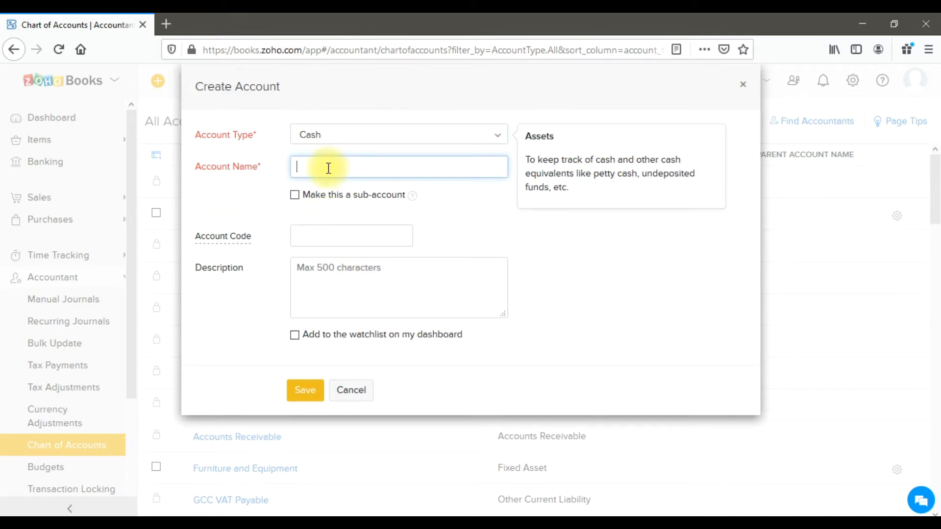
type("P")
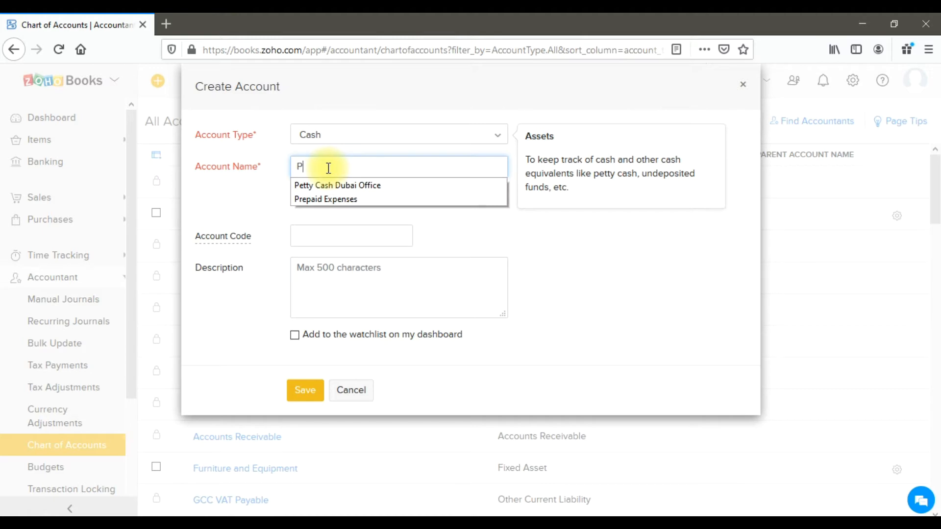
type("e")
key("Down")
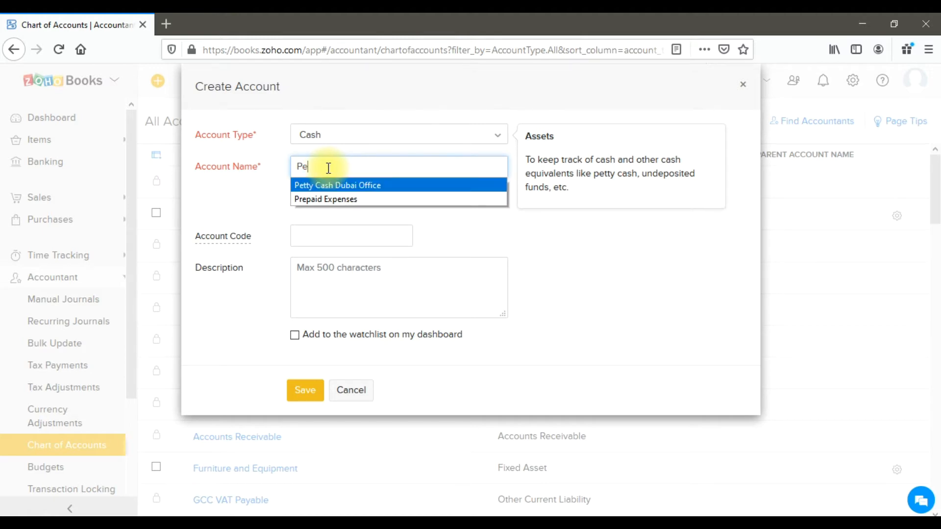
key("Return")
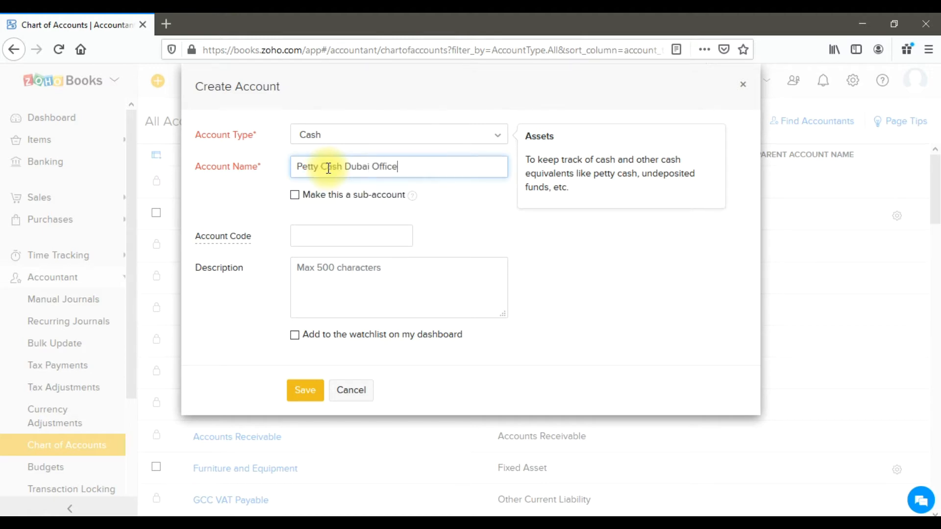
Make the Dubai office account a sub-account with Petty Cash as its parent account.
left_click(326, 200)
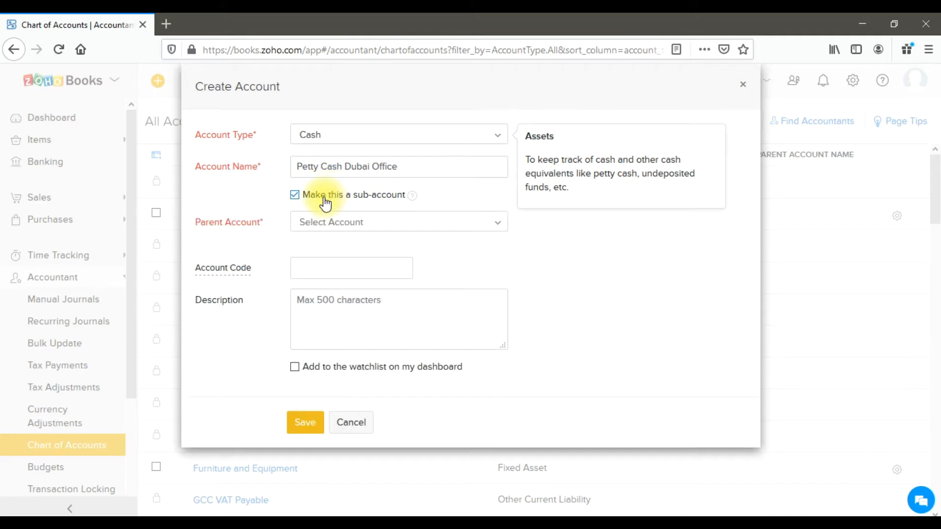
left_click(466, 218)
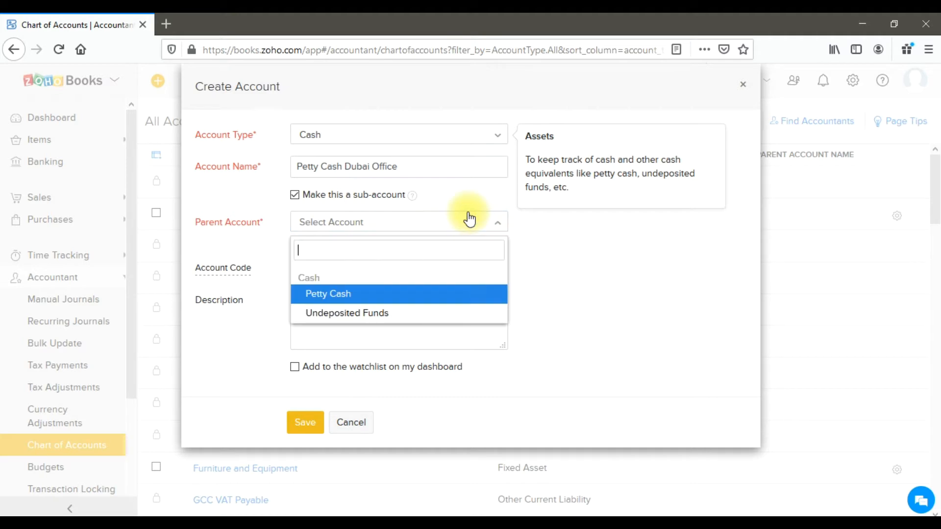
left_click(381, 296)
Enter the description "This is petty cash of Dubai Office" and save the account.
left_click(378, 275)
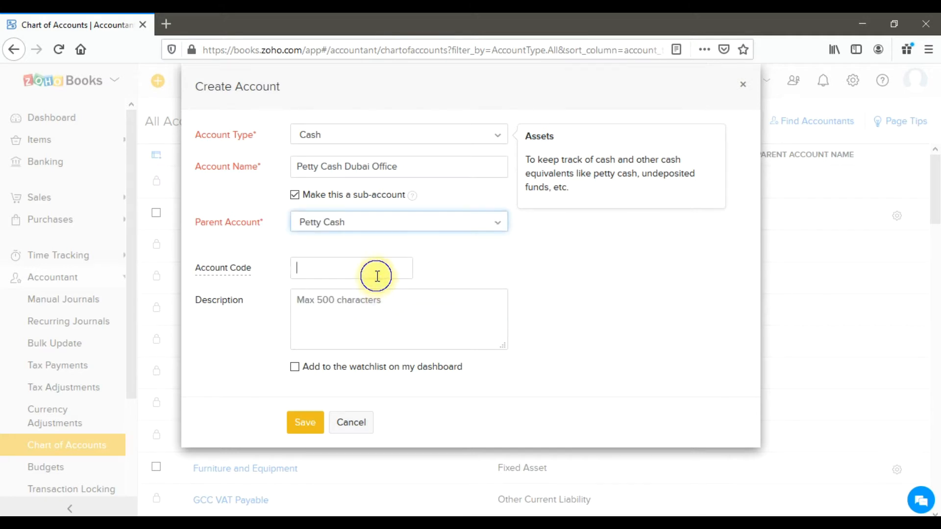
left_click(361, 307)
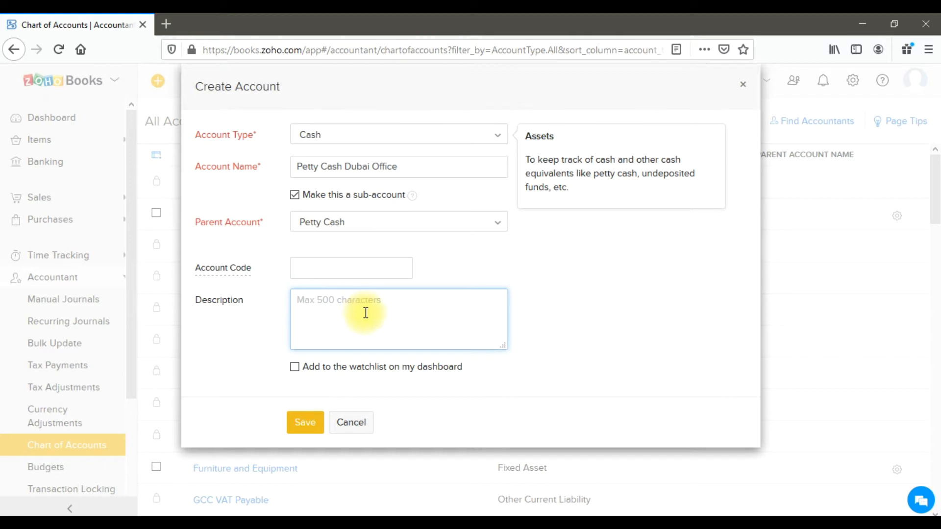
type("This is petty cash of Dubai Office")
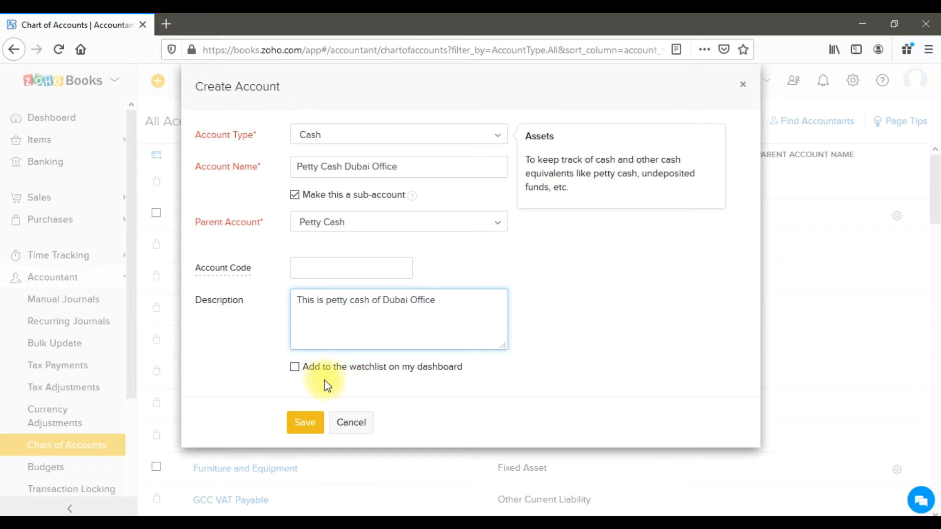
left_click(309, 424)
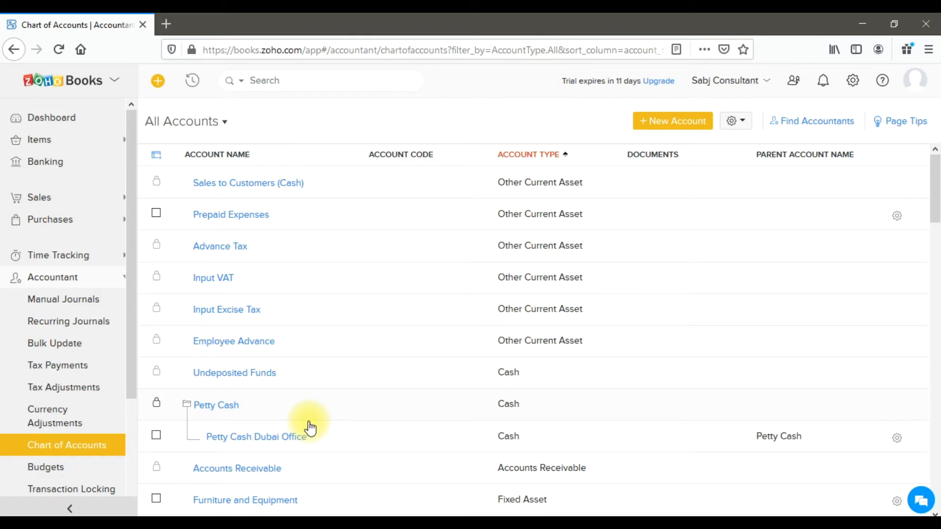
Start another new account with type Cash and name it "Petty Cash Sharjah Office".
scroll(325, 371, "down", 5)
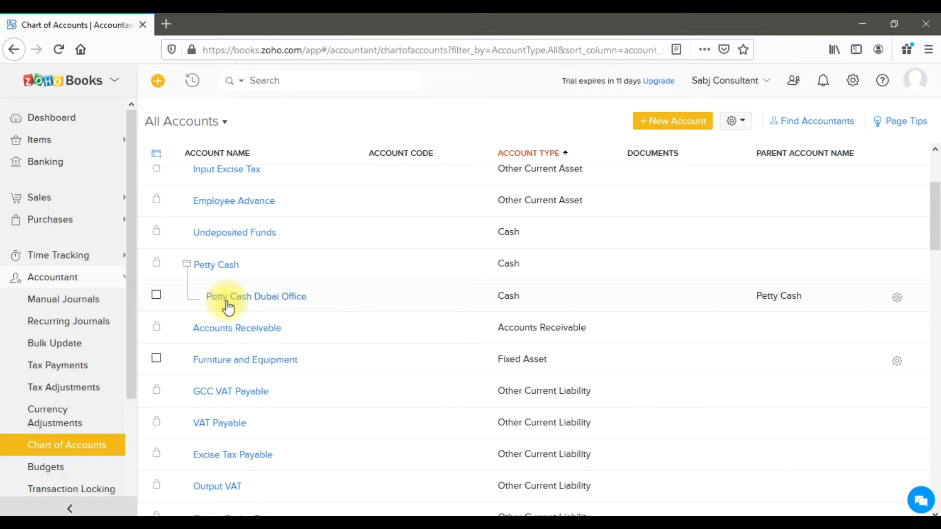
left_click(681, 126)
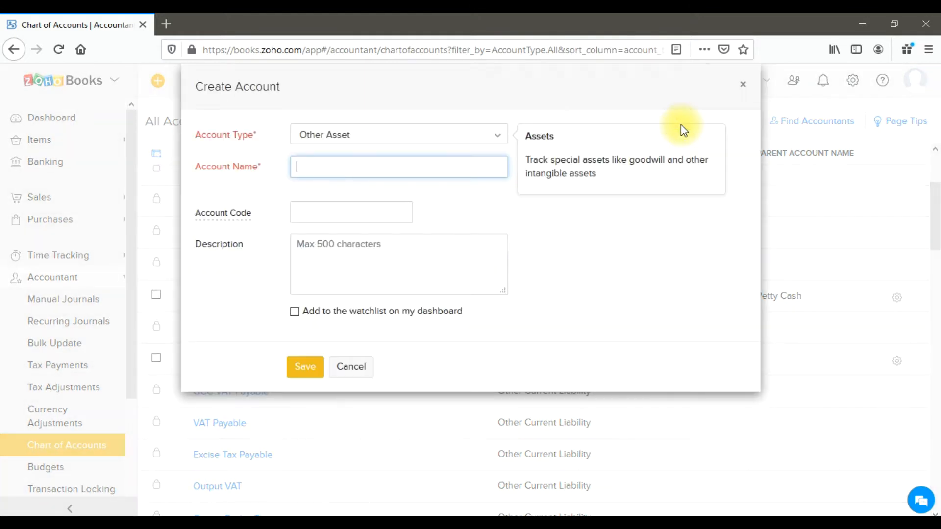
left_click(498, 139)
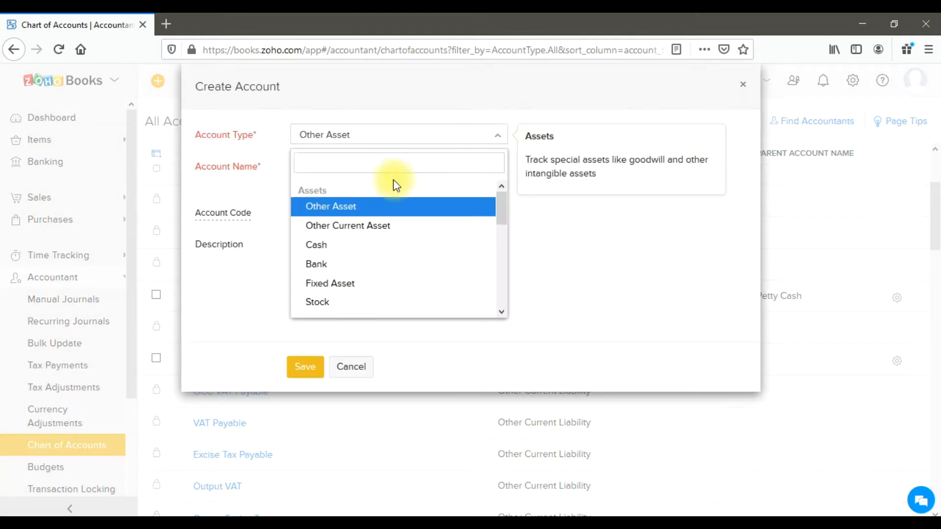
left_click(352, 250)
left_click(357, 169)
type("P")
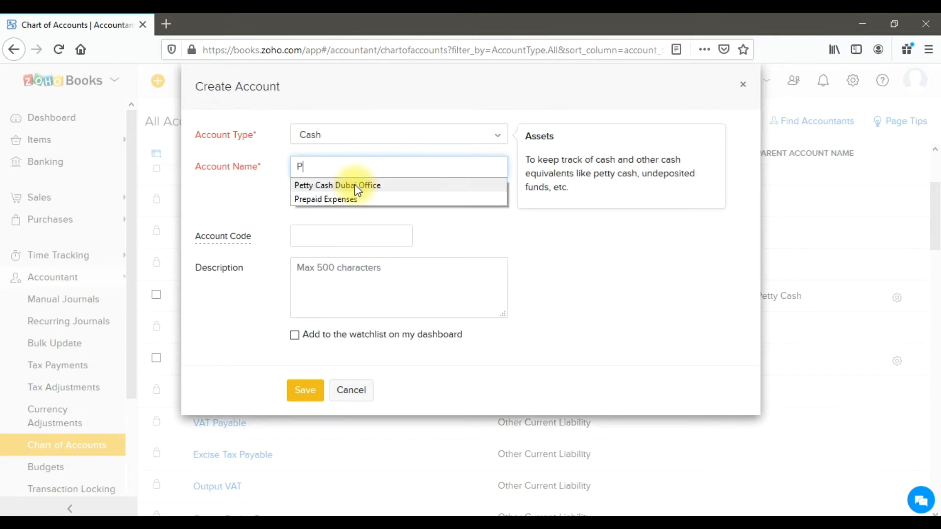
type("etty Cash")
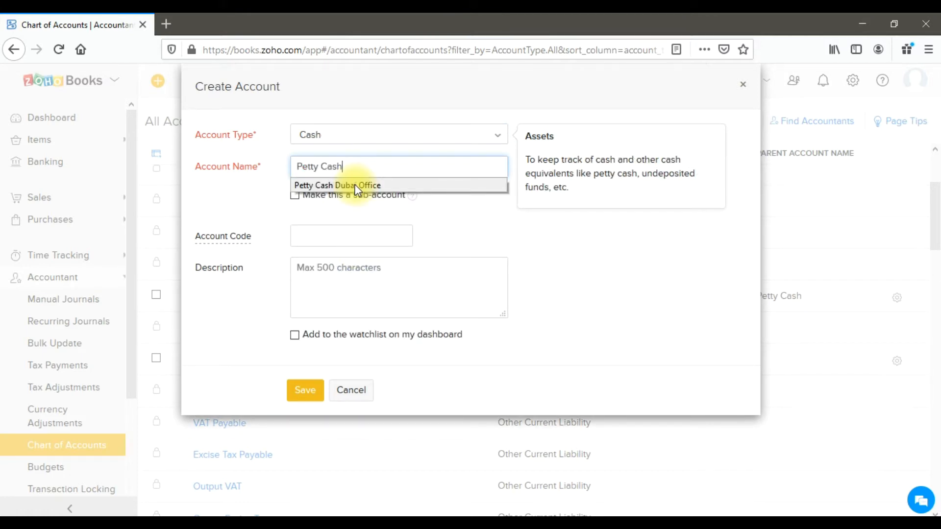
type(" Sharjah")
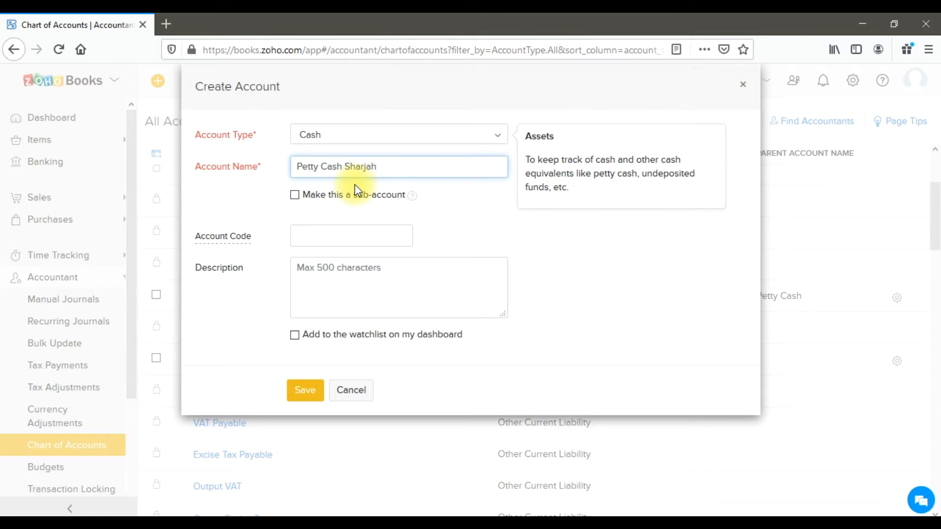
type(" Office")
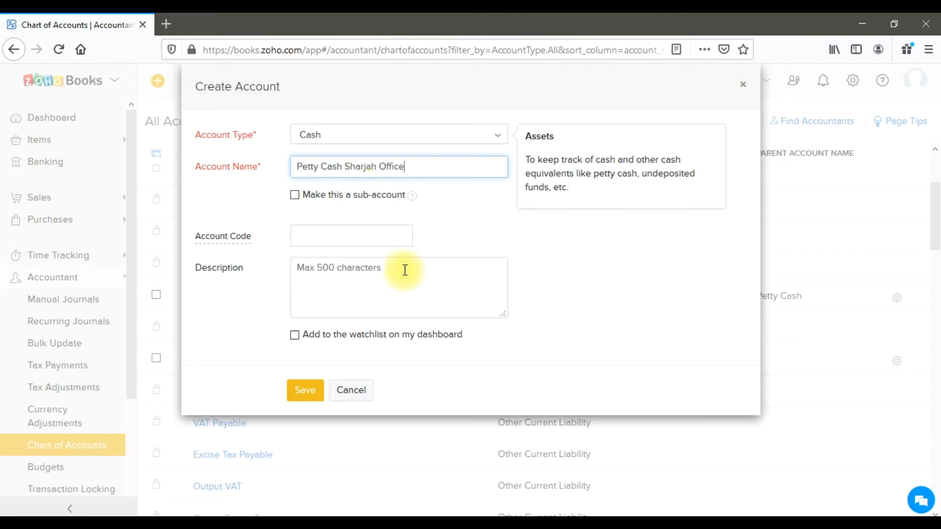
Make the Sharjah office account a sub-account with Petty Cash as its parent account.
left_click(304, 196)
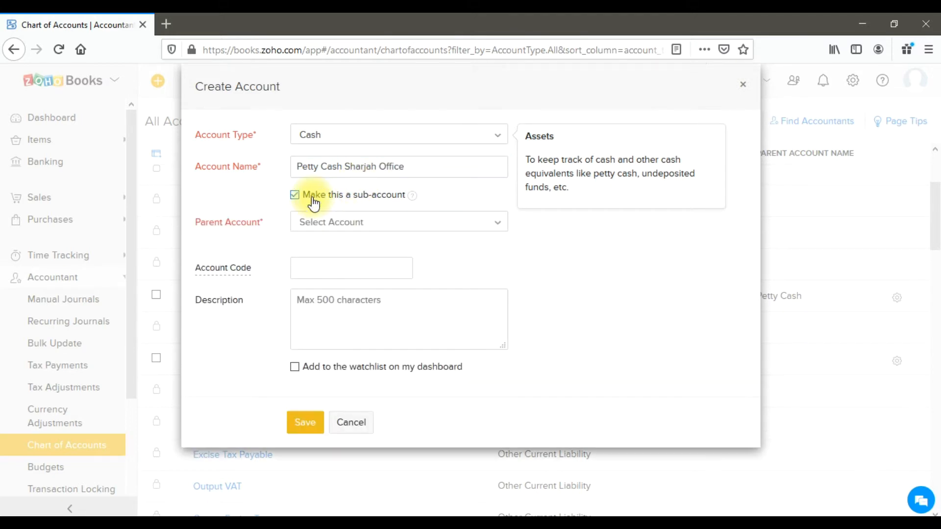
left_click(340, 227)
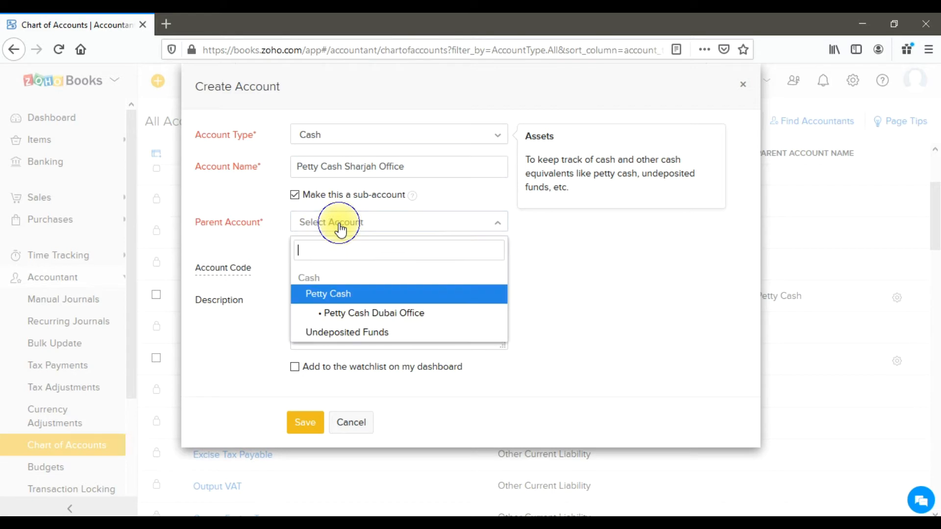
left_click(352, 295)
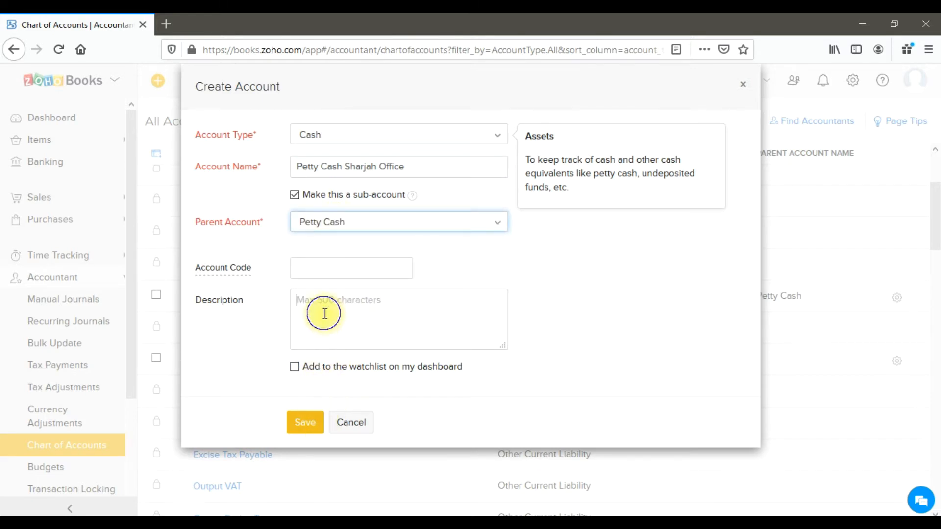
Enter the description "Petty Cash for Sharjah Branch" and save the account.
left_click(344, 317)
type("Petty ")
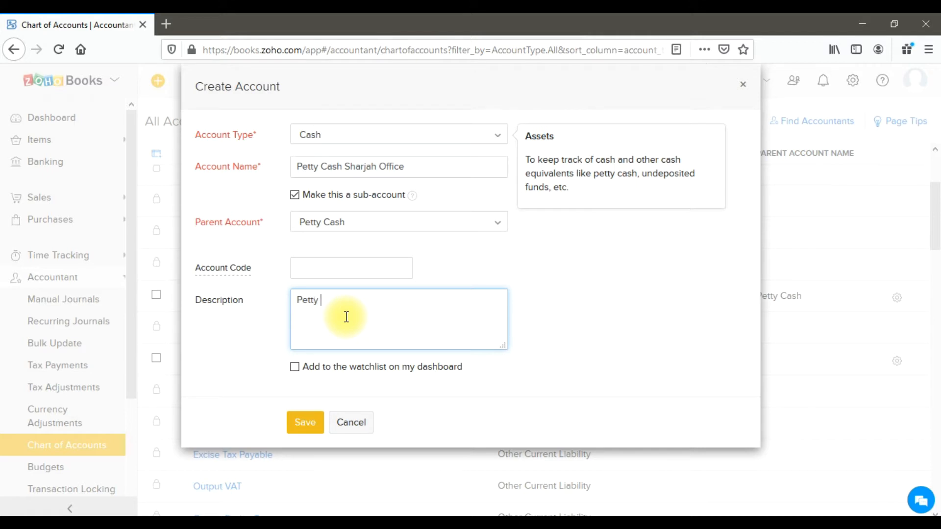
type("Cash for Sharjah Branch")
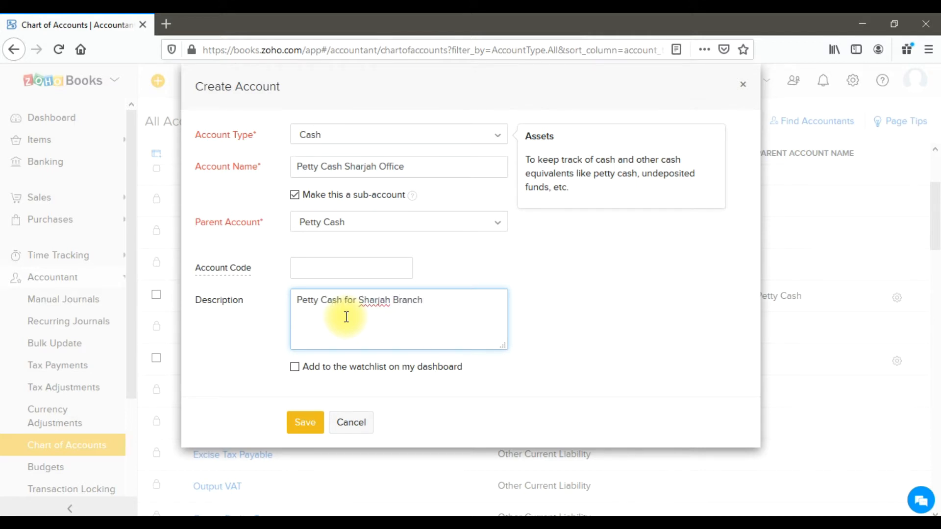
left_click(318, 423)
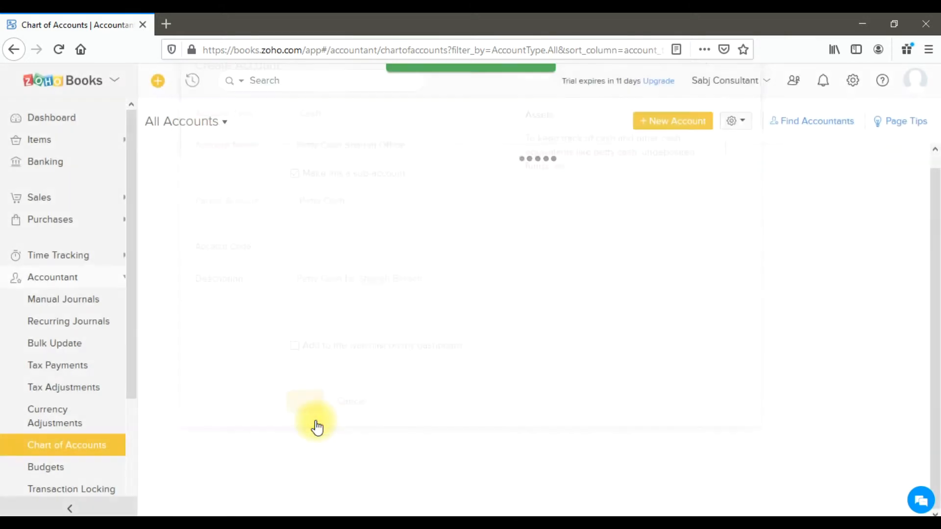
Start a third new account with type Cash and name it "Petty Cash Abu Dhabi Office".
left_click(643, 125)
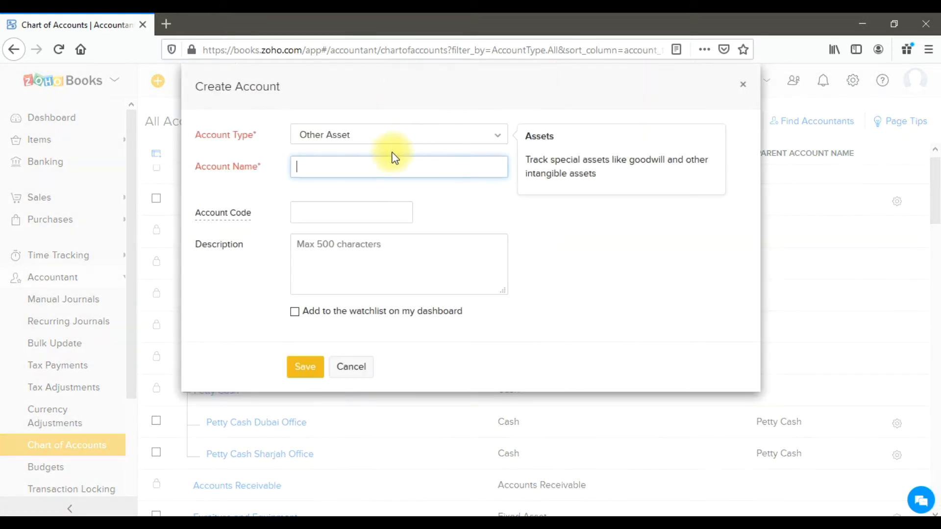
left_click(365, 140)
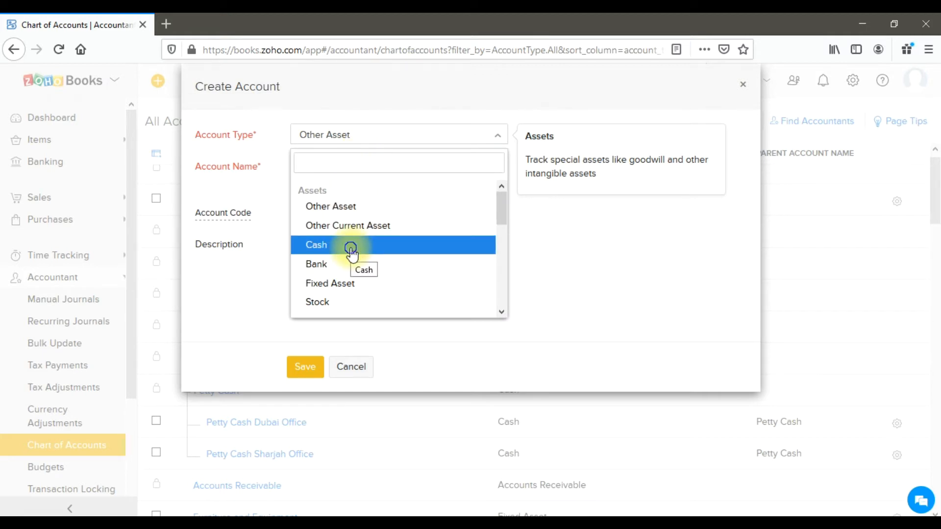
left_click(351, 246)
left_click(349, 164)
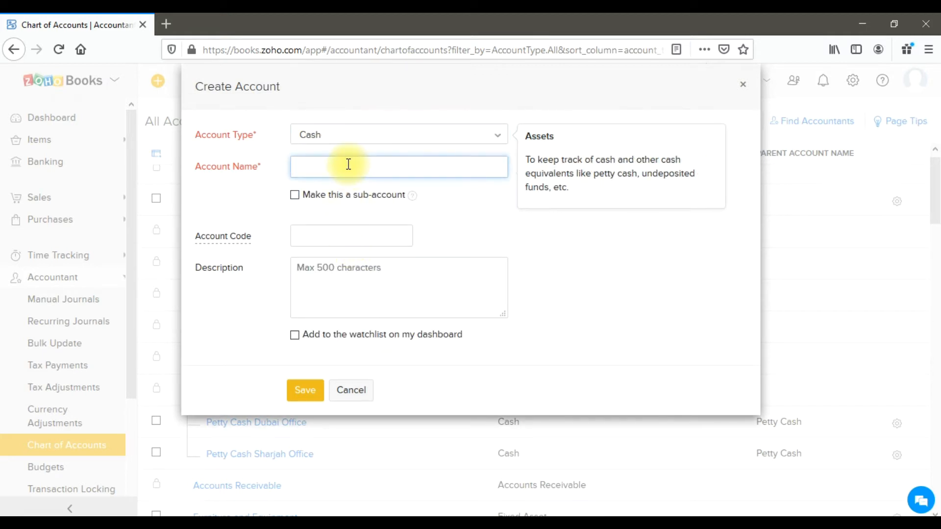
type("Petty ")
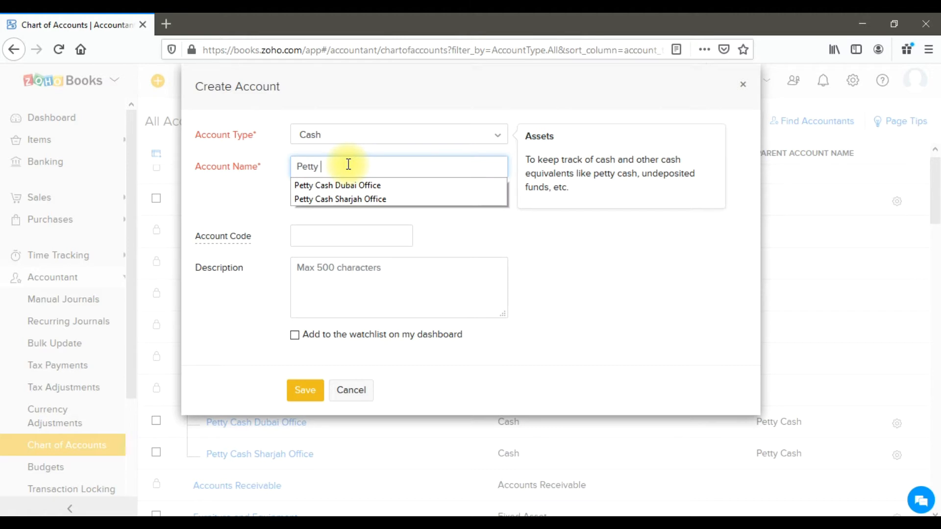
type("Cash Abu")
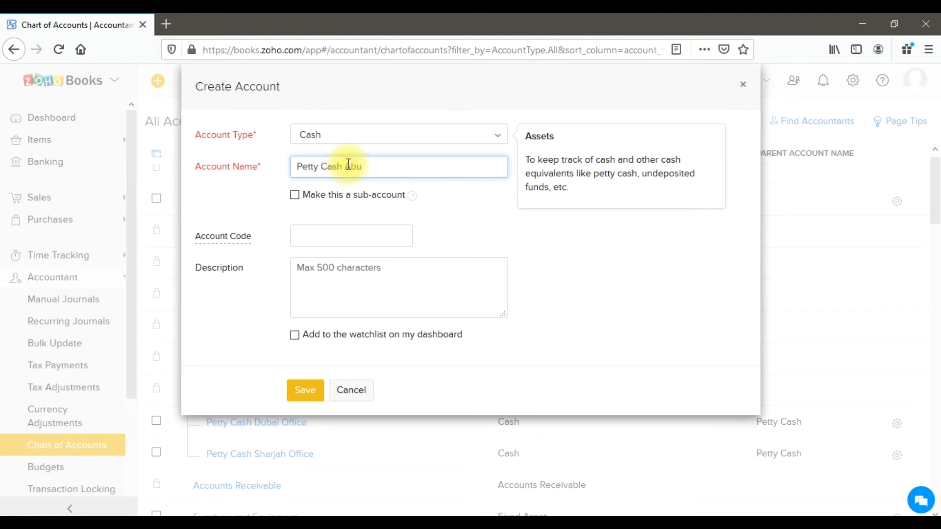
type(" Dhabi Office")
Make the Abu Dhabi office account a sub-account of Petty Cash with the description "Petty Cash for Abu Dhabi Branch" and save it.
left_click(321, 194)
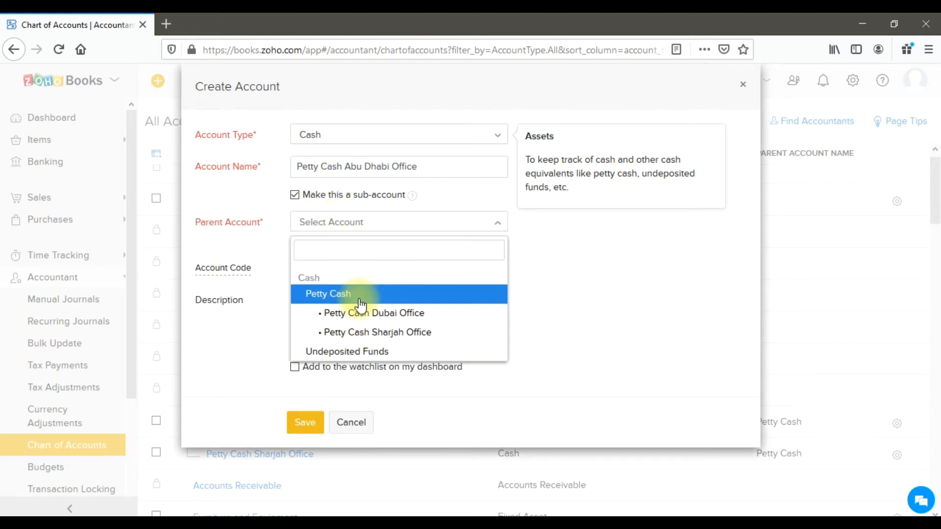
left_click(358, 297)
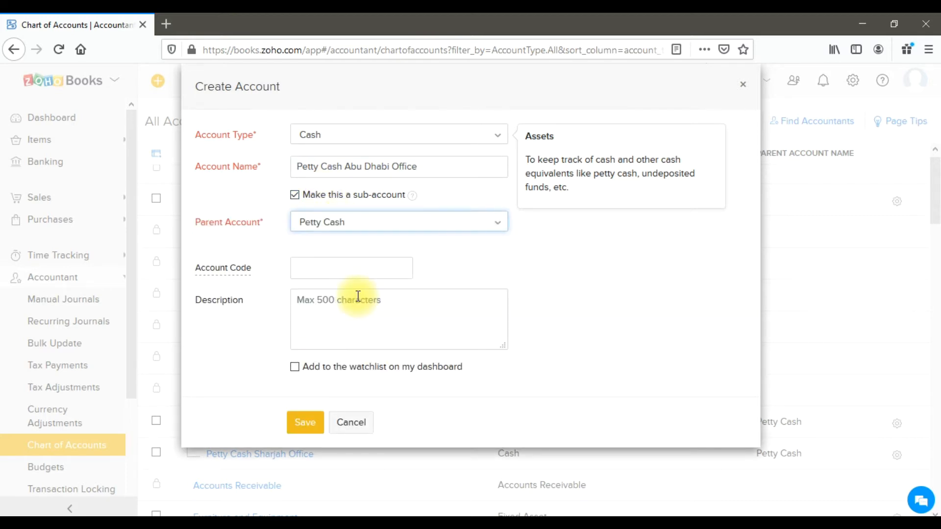
left_click(358, 305)
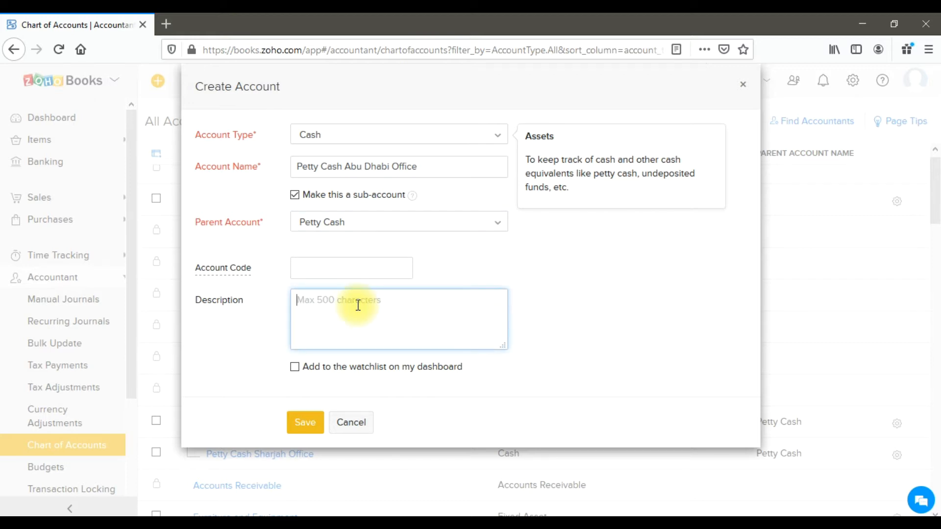
type("Petty Cash for Abu Dhabi Branch")
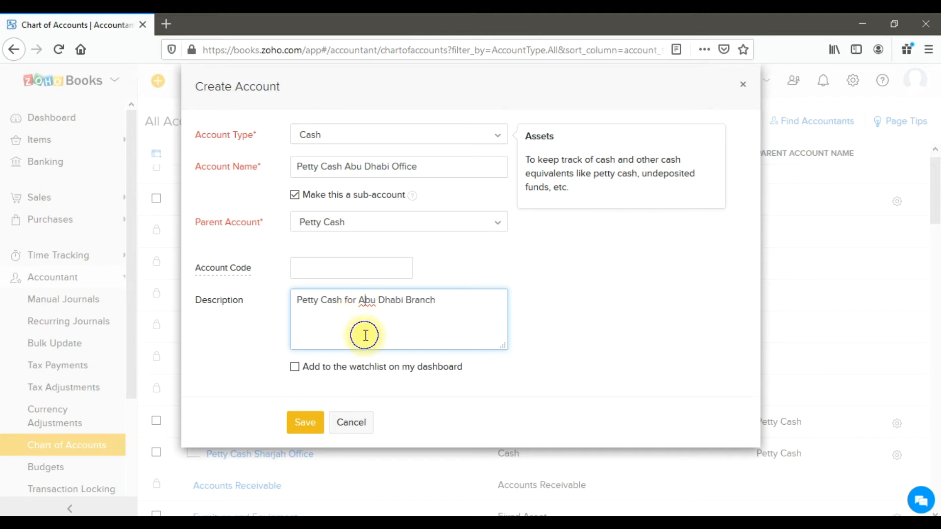
left_click(302, 423)
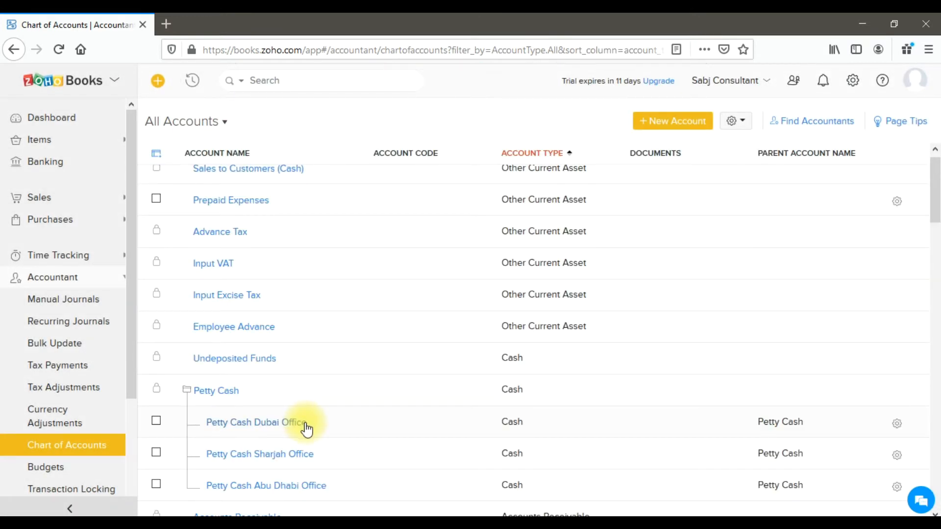
Review the actions available for the new petty cash sub-accounts and Prepaid Expenses, and compare them with the locked default accounts.
scroll(301, 421, "down", 3)
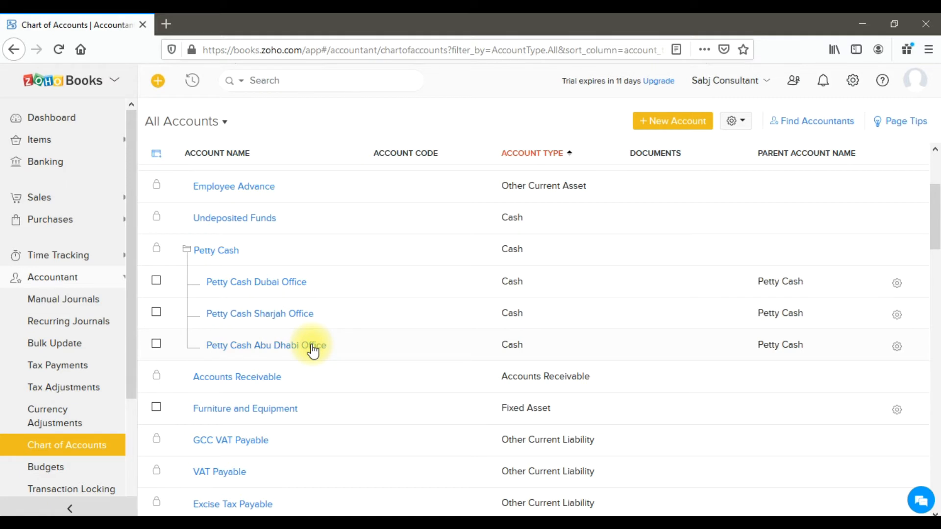
left_click(896, 283)
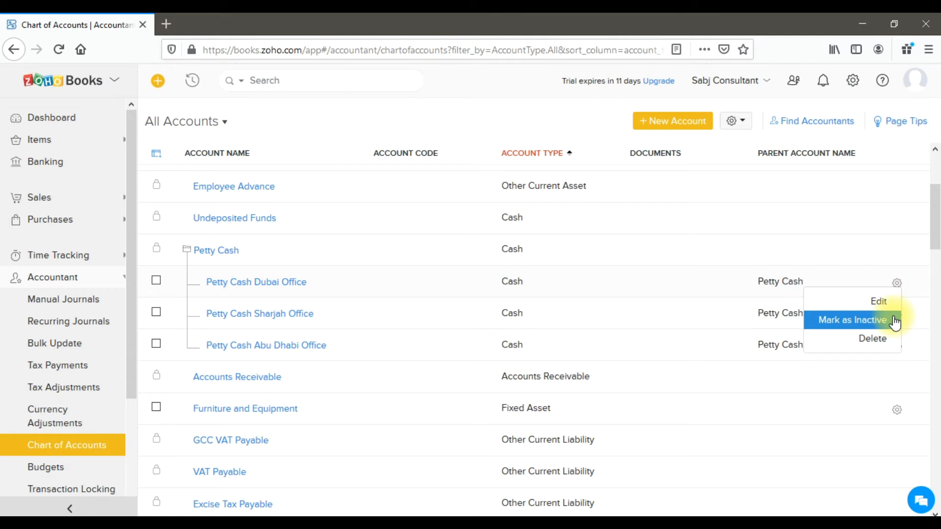
left_click(896, 348)
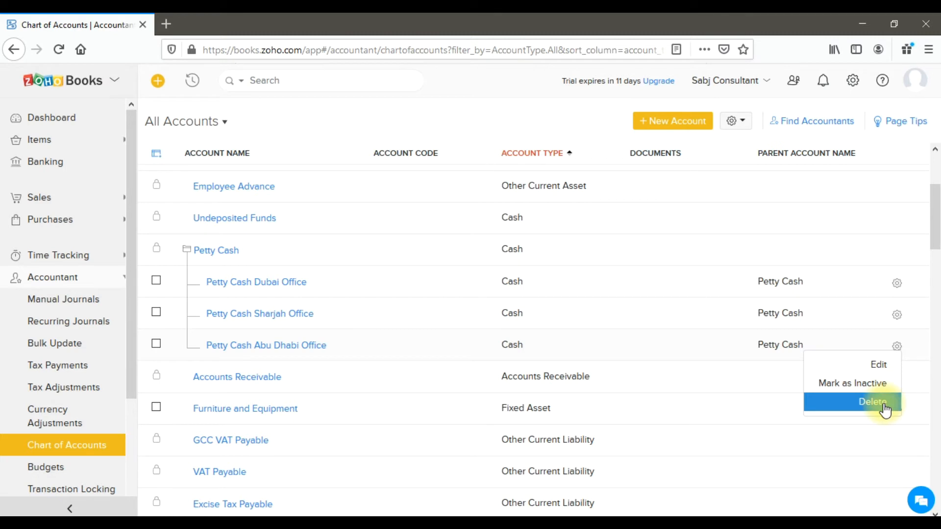
scroll(884, 410, "up", 3)
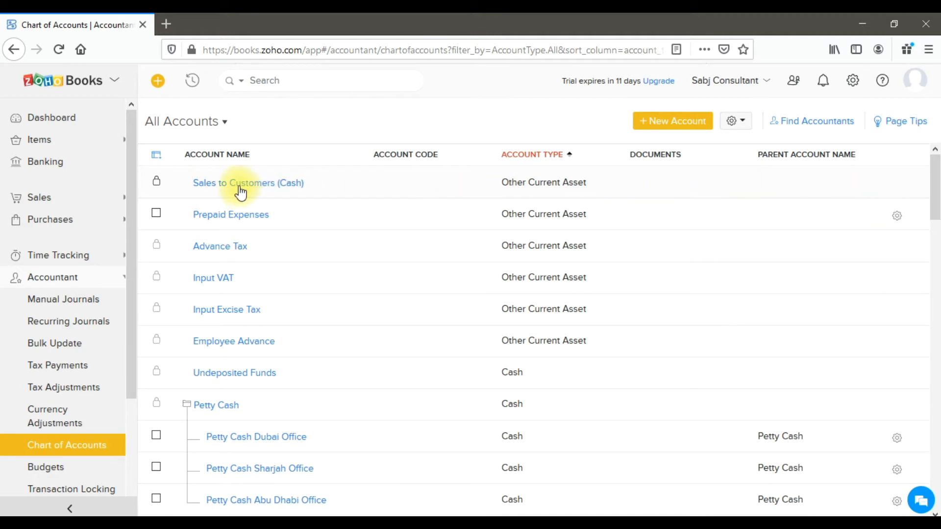
mouse_move(157, 189)
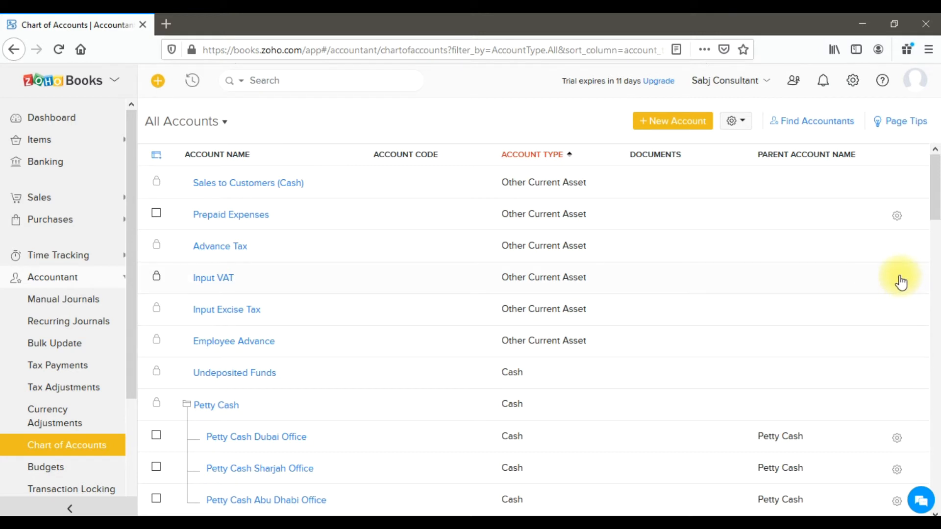
left_click(897, 216)
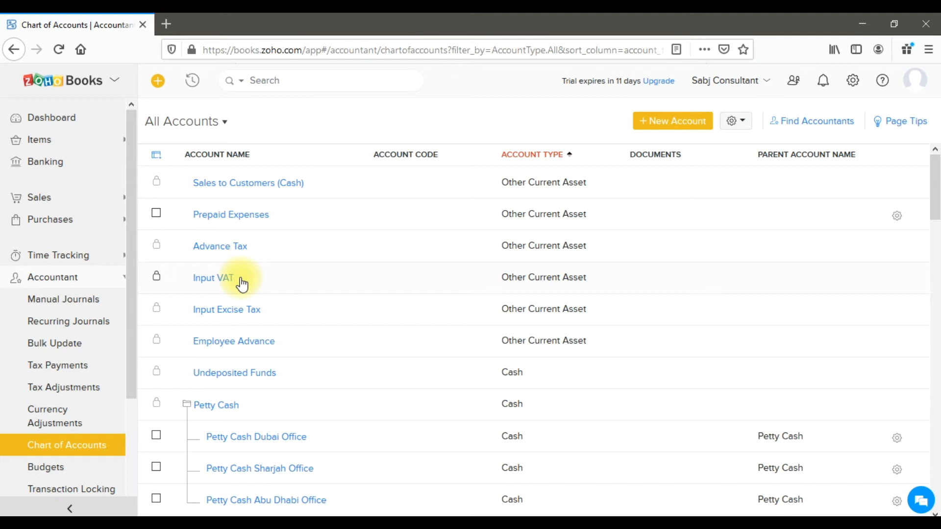
mouse_move(157, 282)
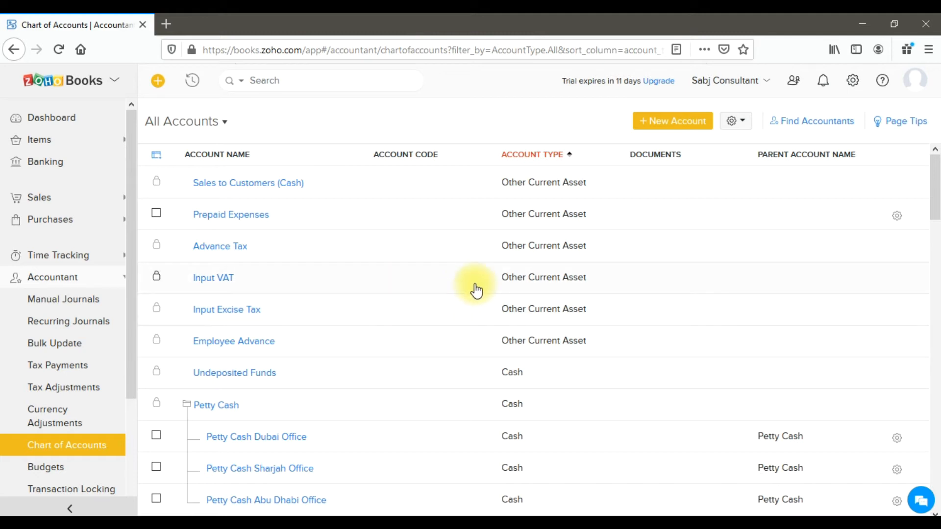
Open the Opening Balances settings and expand the Asset accounts.
left_click(854, 87)
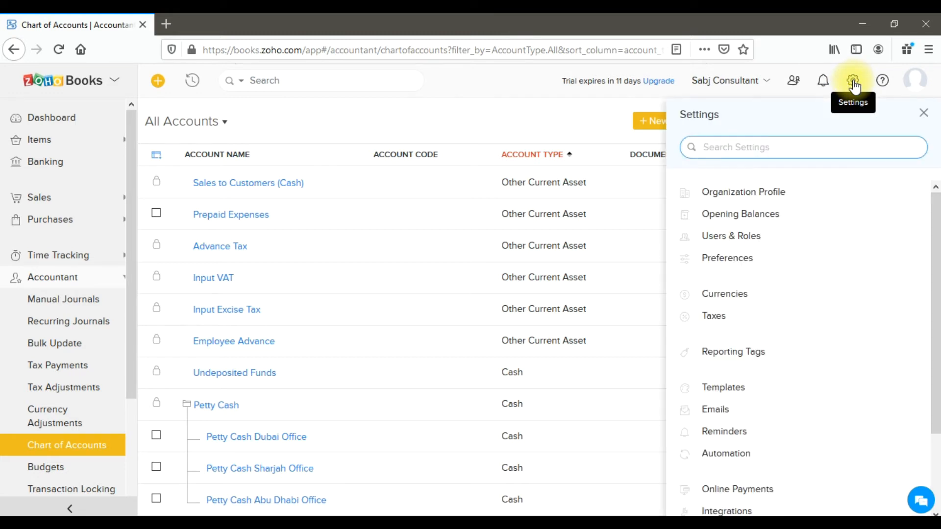
left_click(755, 223)
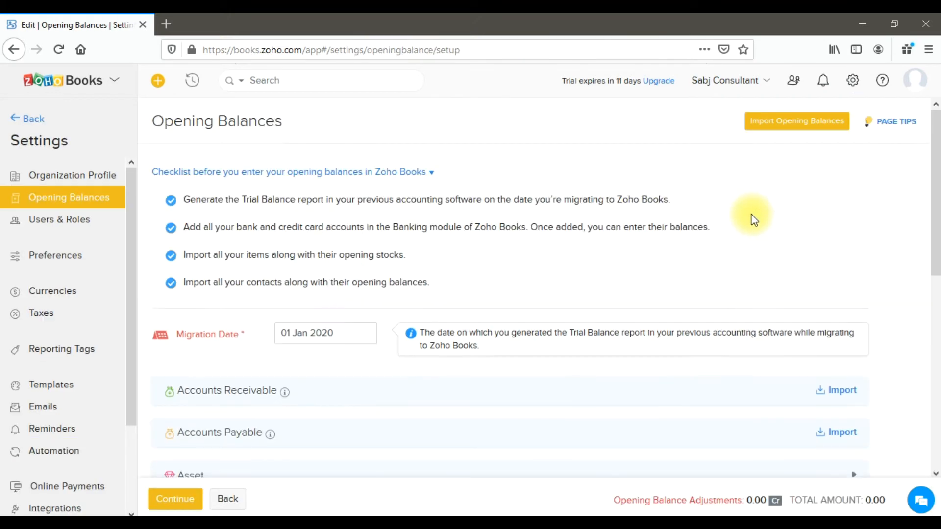
scroll(613, 248, "down", 3)
scroll(614, 251, "down", 3)
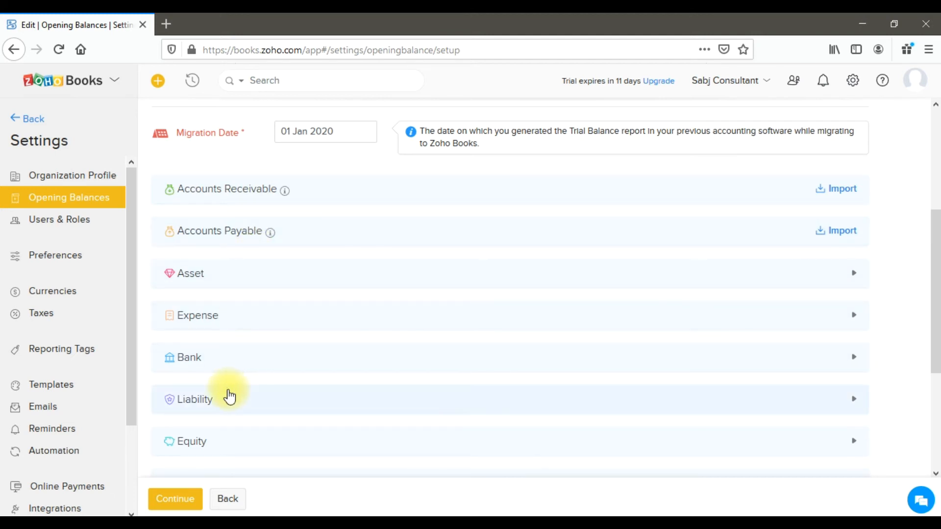
scroll(229, 399, "down", 2)
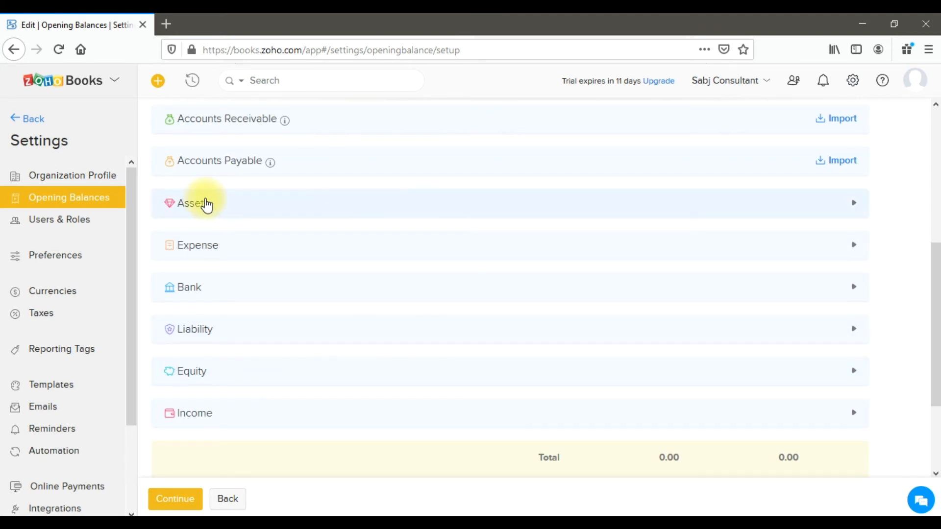
left_click(222, 206)
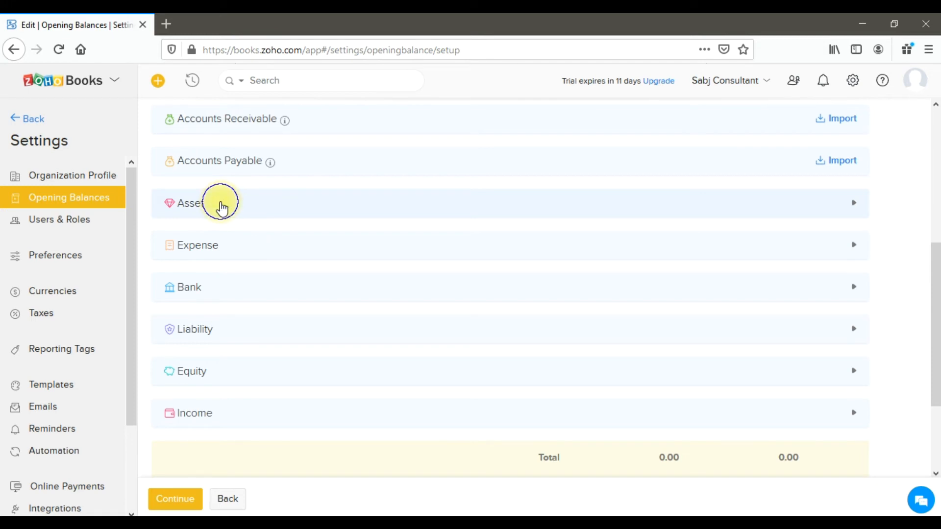
scroll(231, 269, "down", 1)
scroll(231, 273, "down", 3)
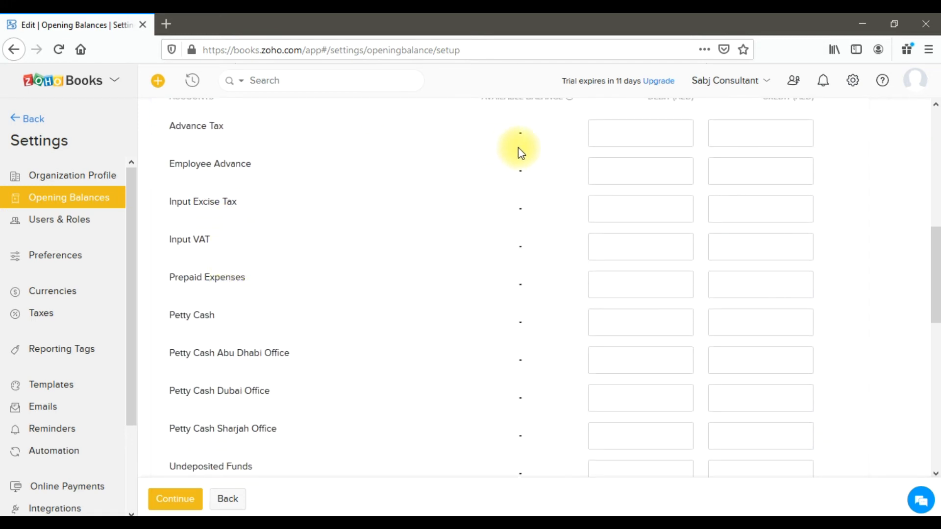
scroll(518, 157, "down", 2)
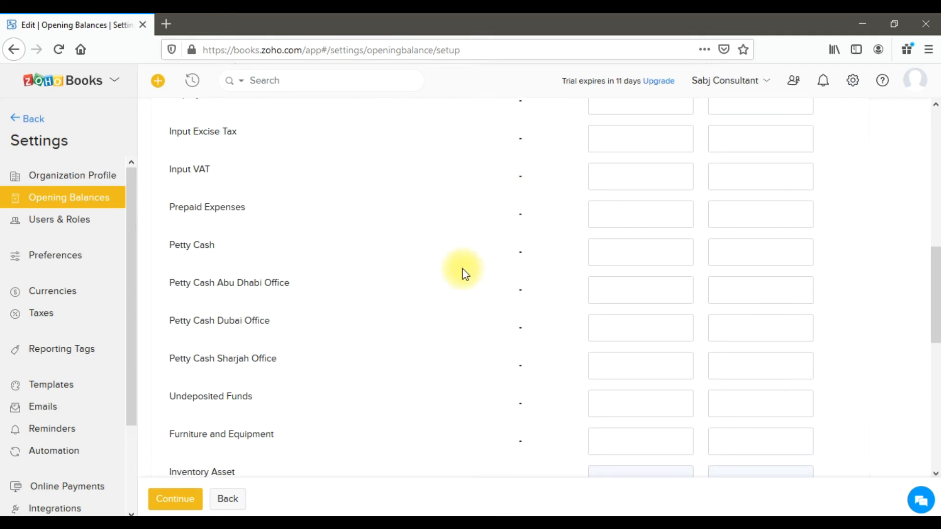
Enter opening debit balances of 5000 for Petty Cash Abu Dhabi Office, 10000 for the Dubai office and 5000 for the Sharjah office.
left_click(642, 280)
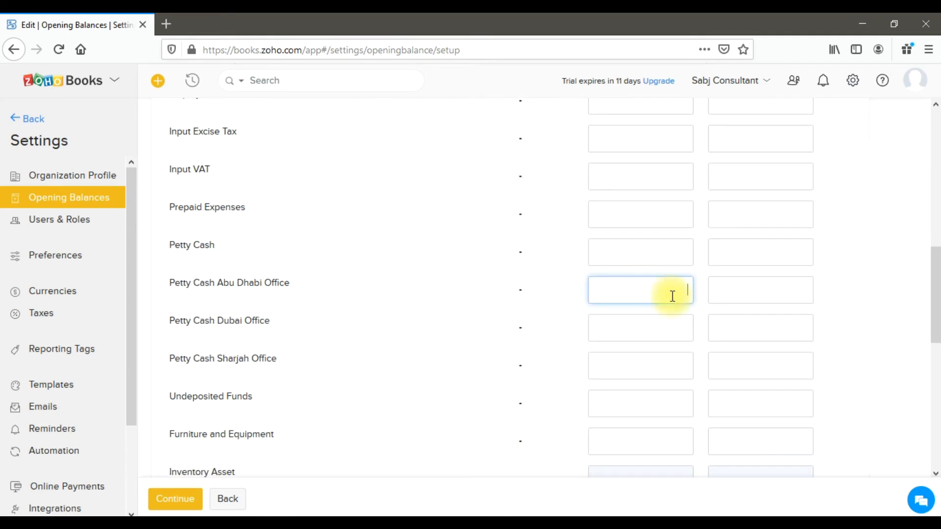
type("5000")
left_click(667, 335)
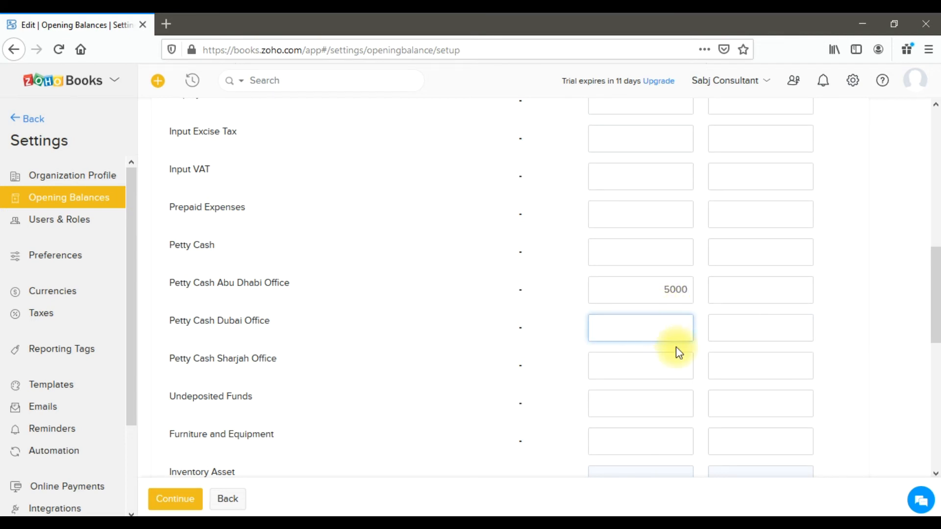
type("10000")
left_click(671, 376)
type("5000")
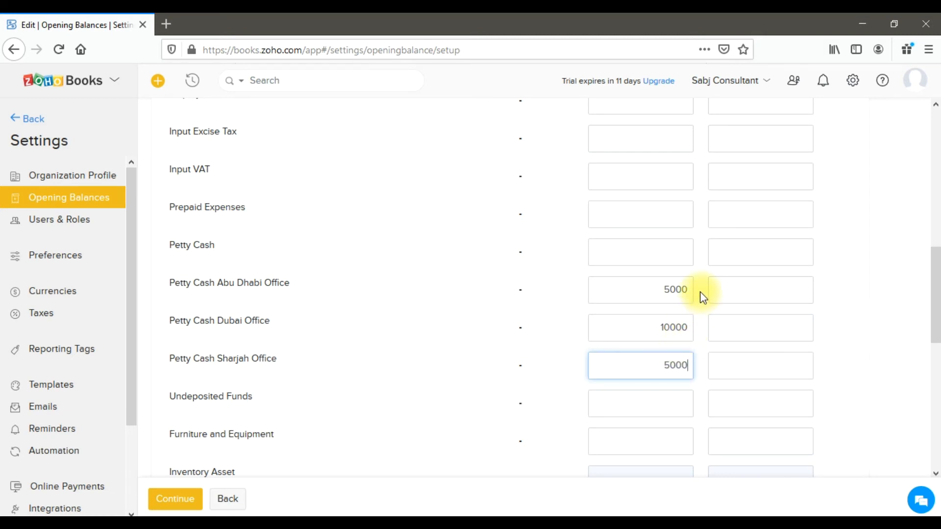
Expand the Equity accounts and enter an opening credit balance of 20000 for Owner's Equity.
scroll(704, 296, "down", 3)
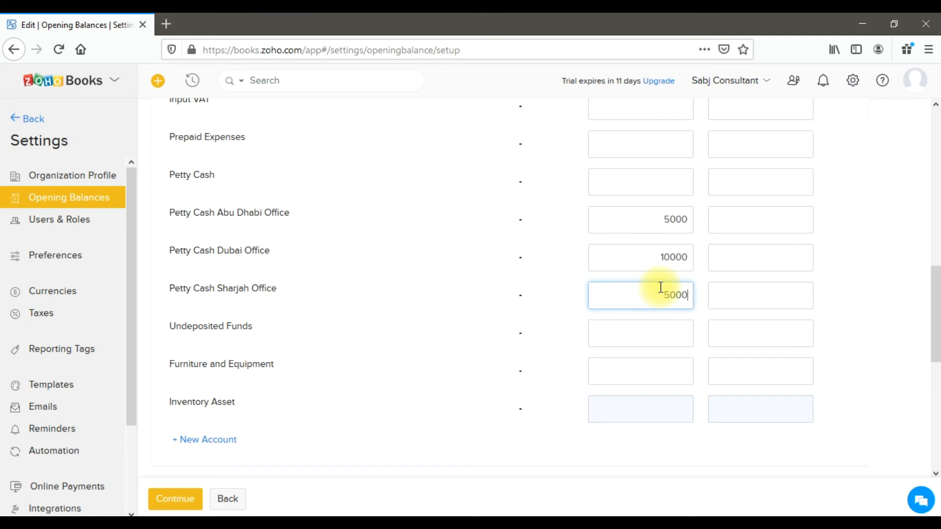
scroll(661, 288, "down", 5)
scroll(633, 277, "down", 2)
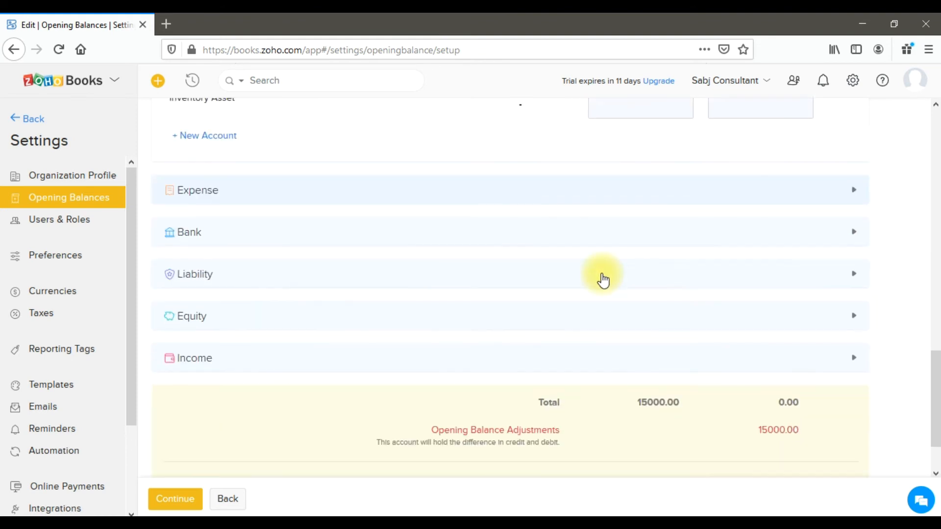
scroll(603, 281, "down", 1)
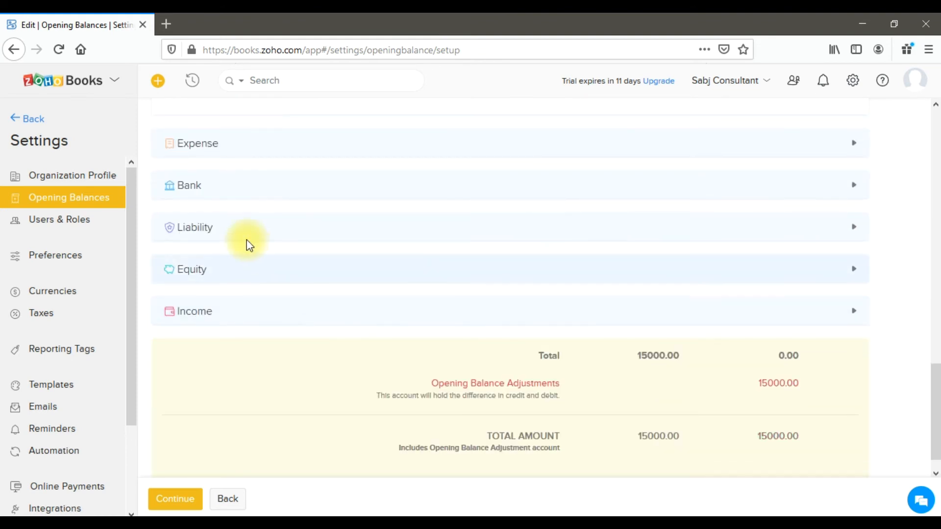
left_click(292, 271)
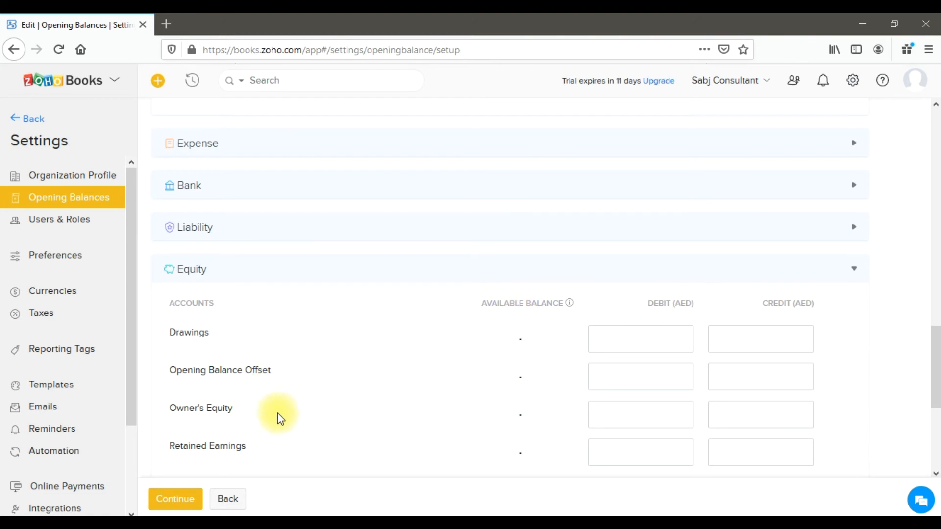
left_click(730, 415)
scroll(727, 392, "down", 4)
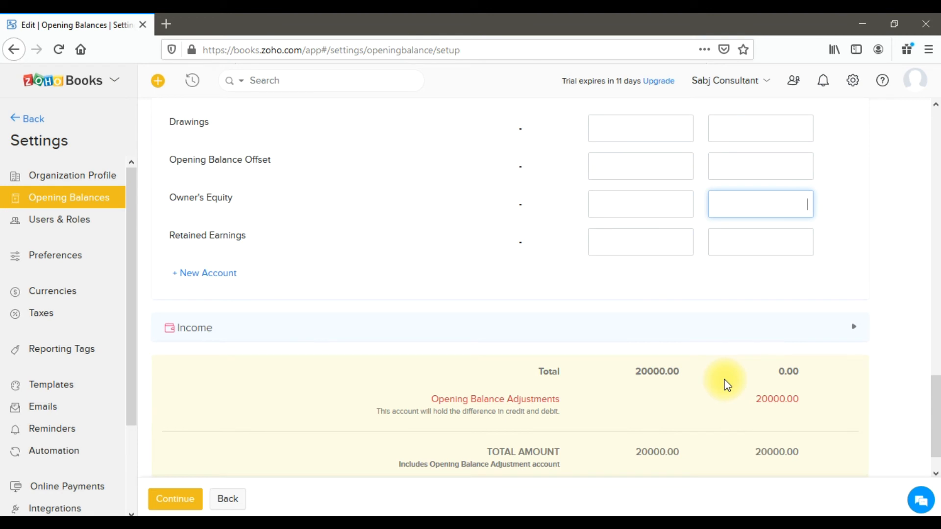
type("20000")
key("Tab")
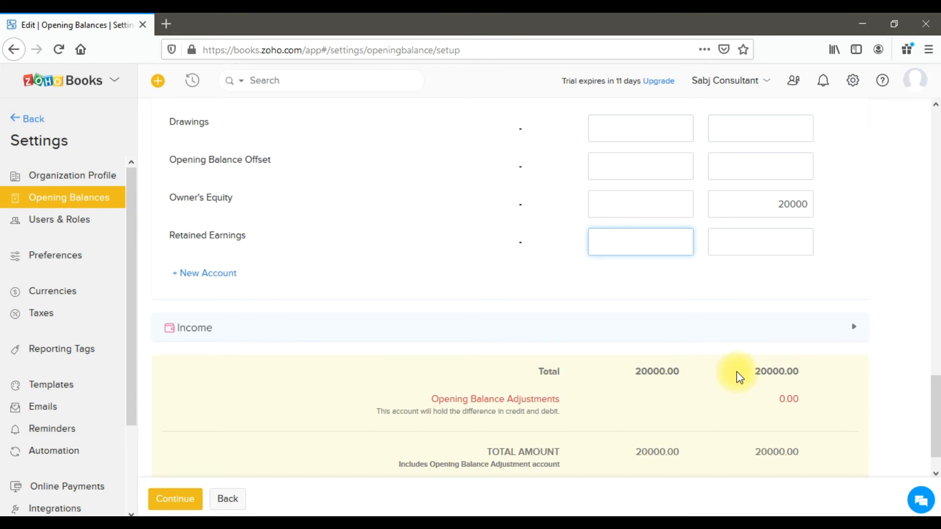
Continue to the opening balances summary, confirm it and dismiss the notice about the saved balances.
scroll(736, 372, "down", 2)
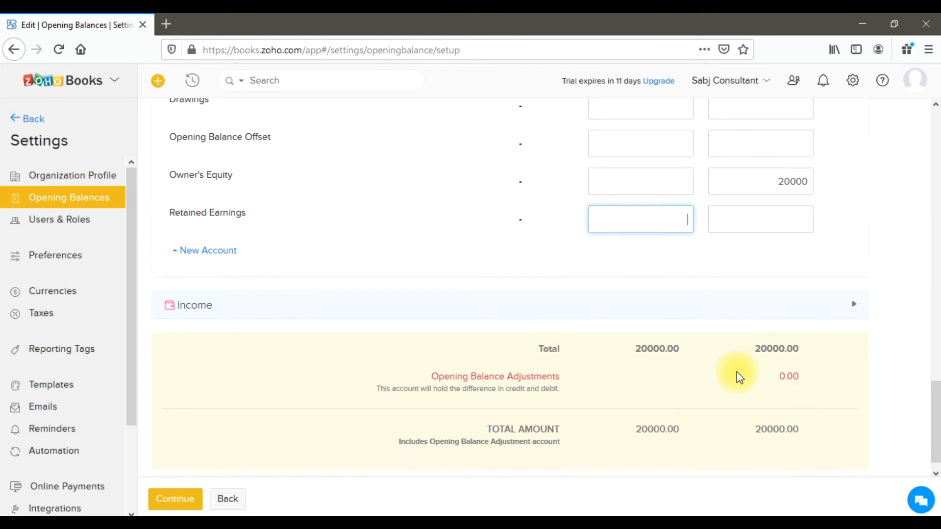
left_click(175, 504)
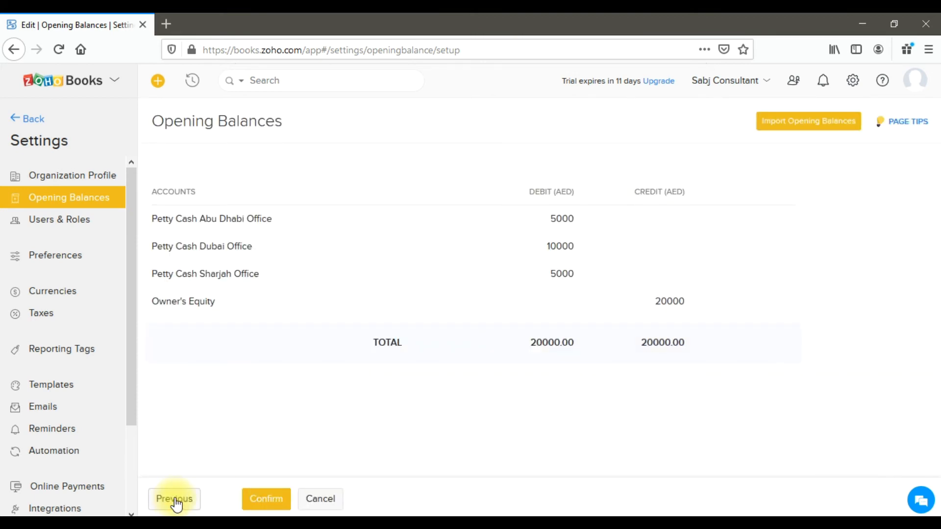
left_click(262, 499)
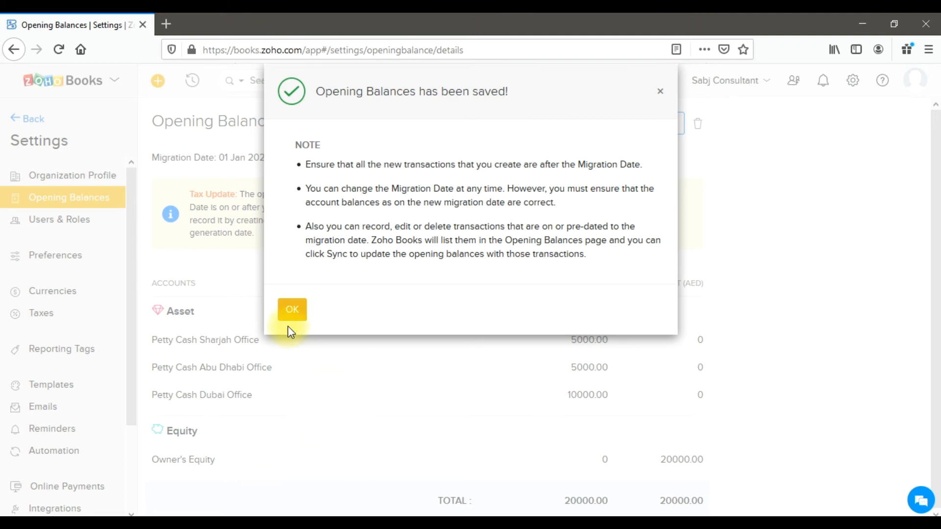
left_click(289, 311)
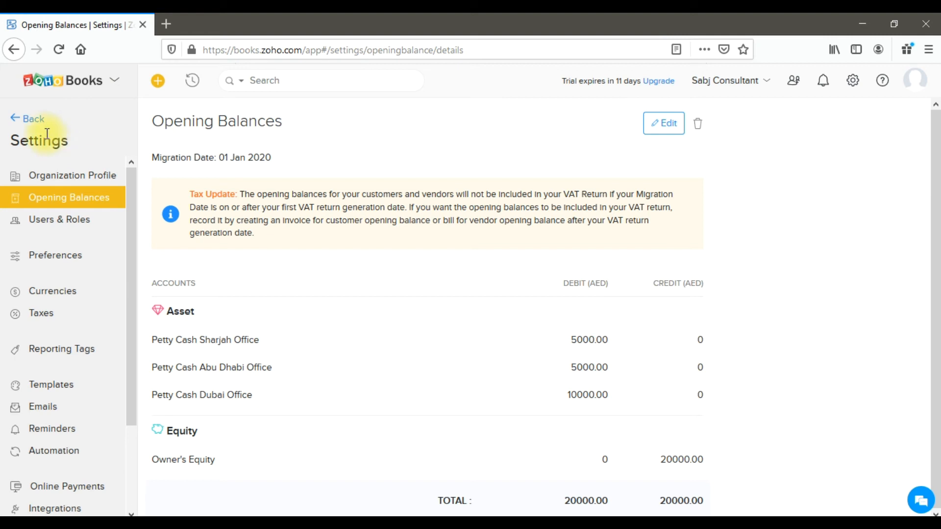
Leave the settings, return to the chart of accounts and start creating a new account.
left_click(35, 119)
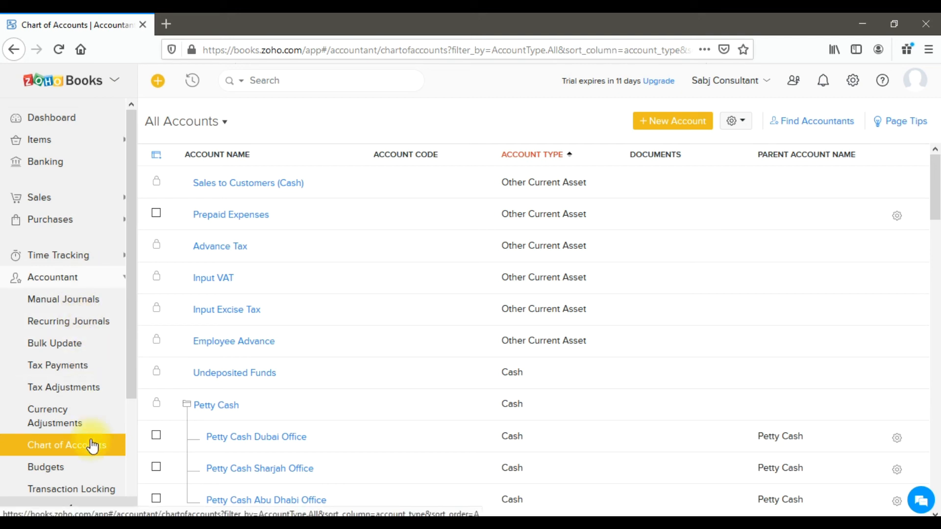
left_click(674, 123)
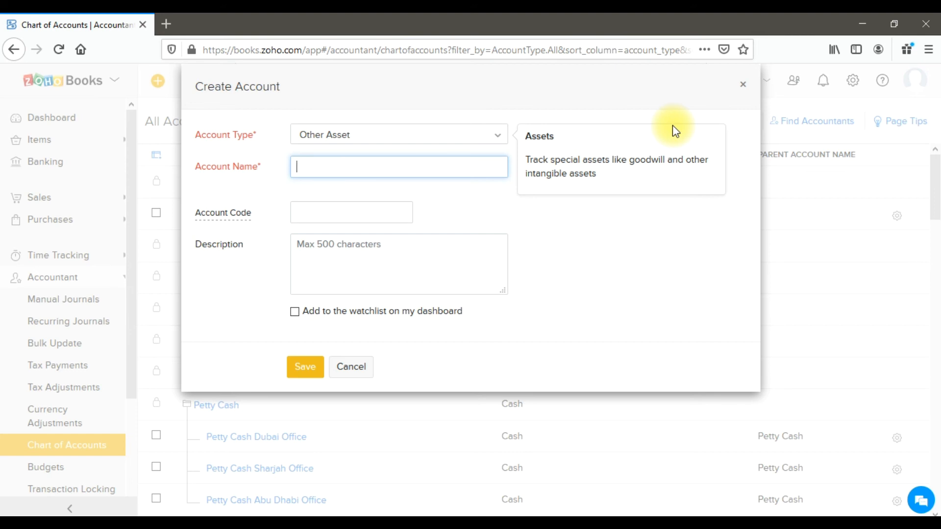
Switch the new account's type to Bank, Cash and back to Bank to compare the availability of the sub-account option.
left_click(483, 141)
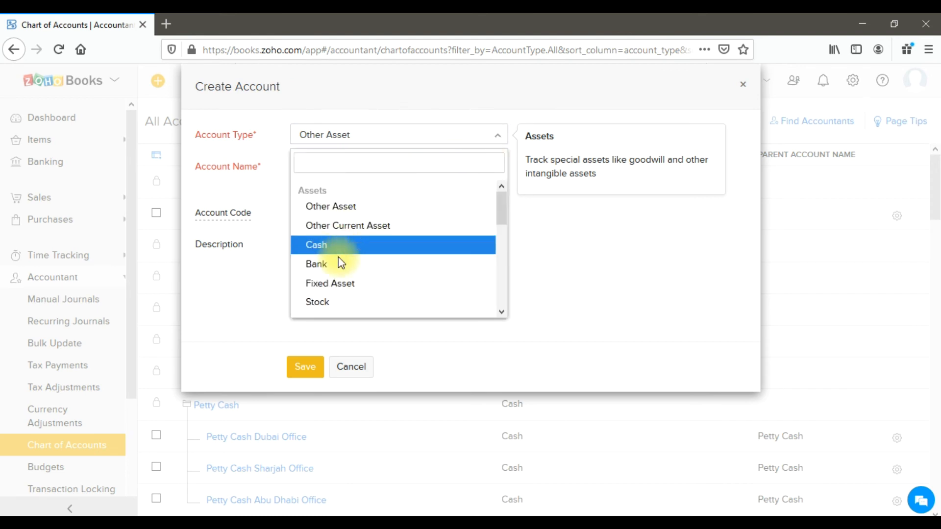
left_click(333, 263)
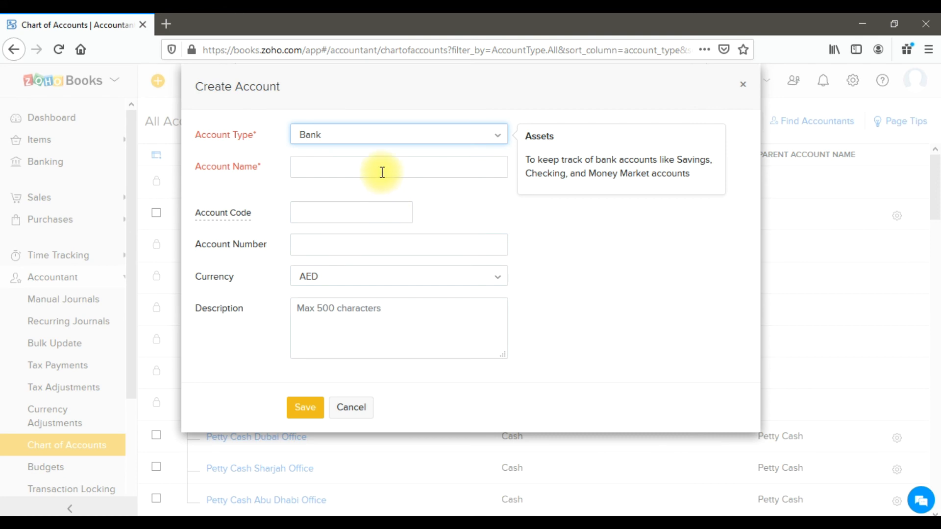
left_click(395, 136)
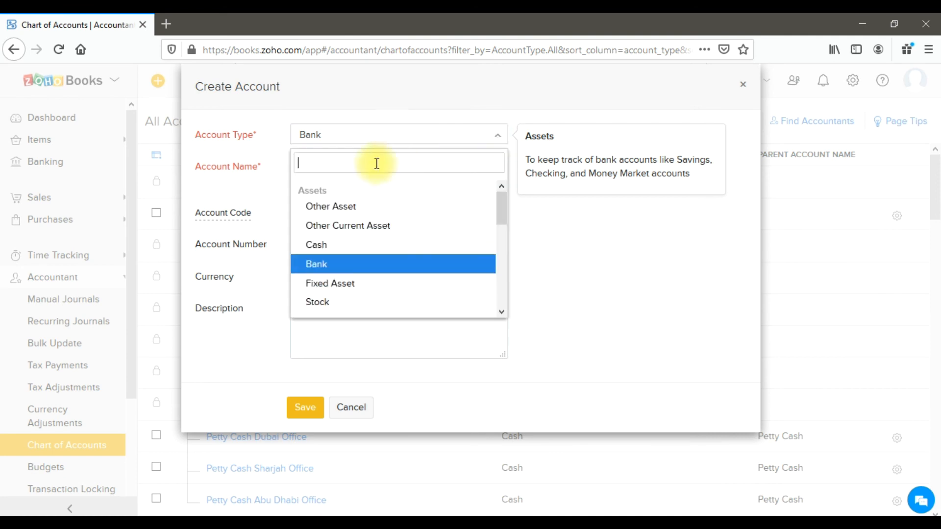
left_click(325, 251)
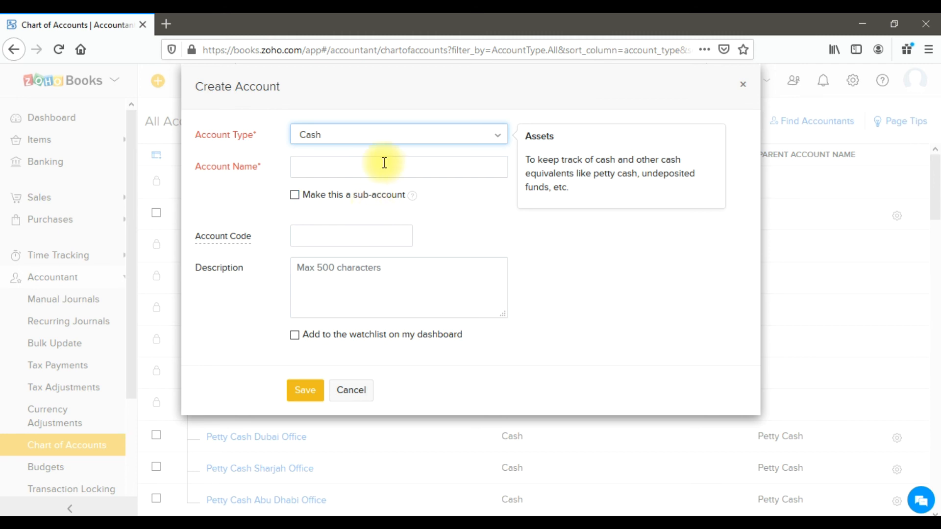
left_click(393, 151)
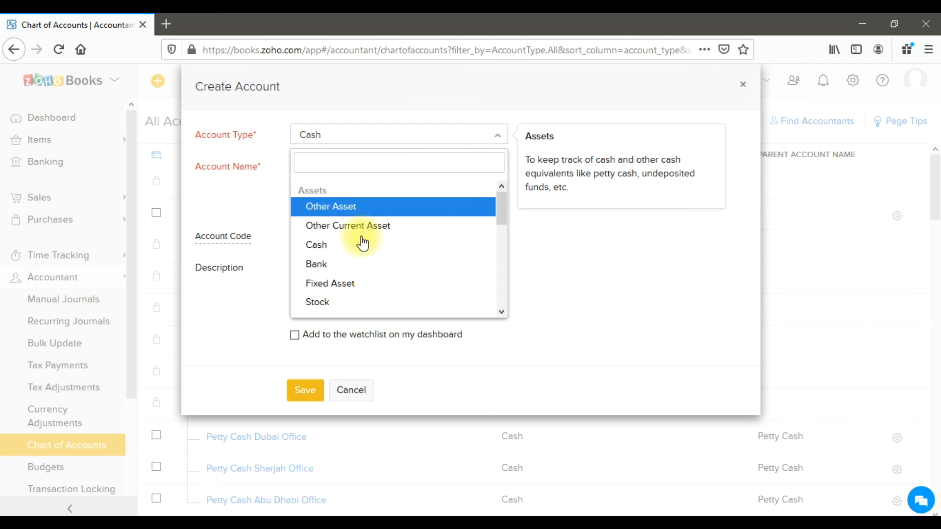
left_click(352, 263)
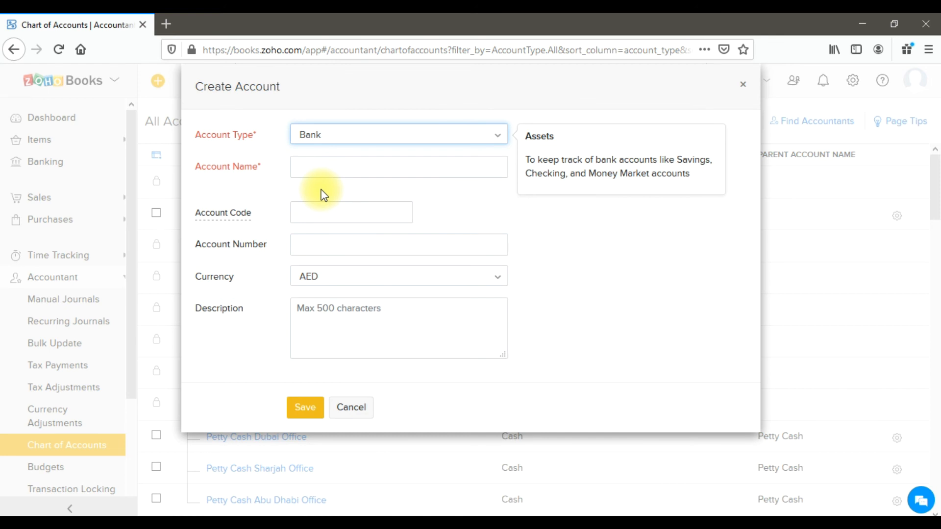
Try the Other Asset and Fixed Asset account types to check which one offers the sub-account option.
left_click(361, 139)
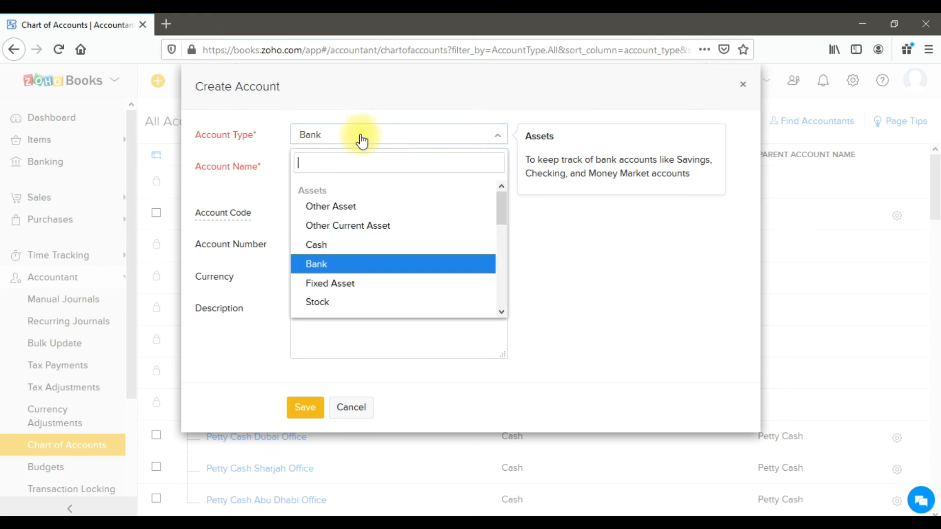
left_click(378, 207)
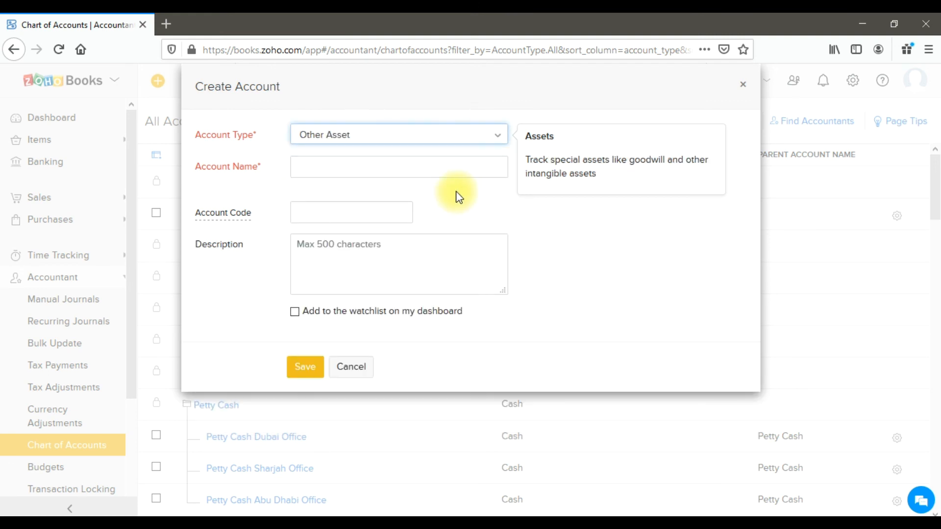
left_click(457, 140)
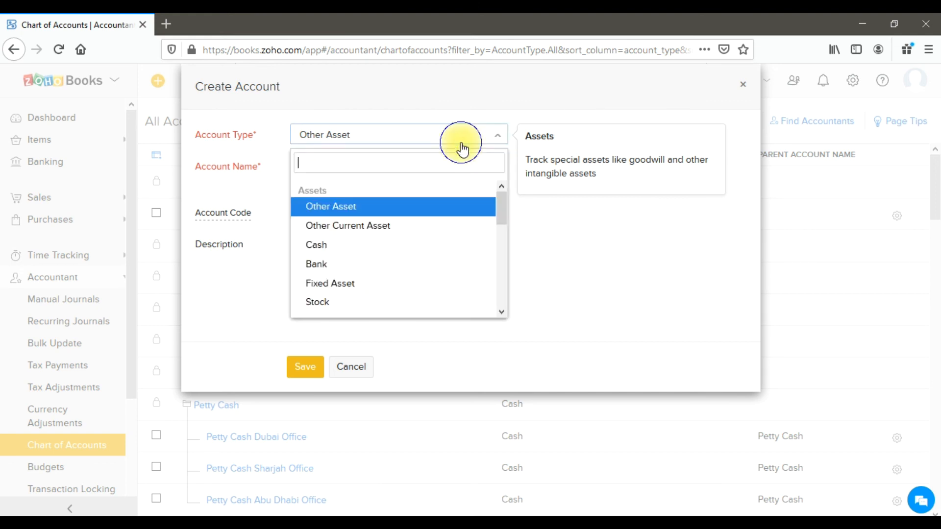
scroll(444, 191, "down", 2)
left_click(384, 228)
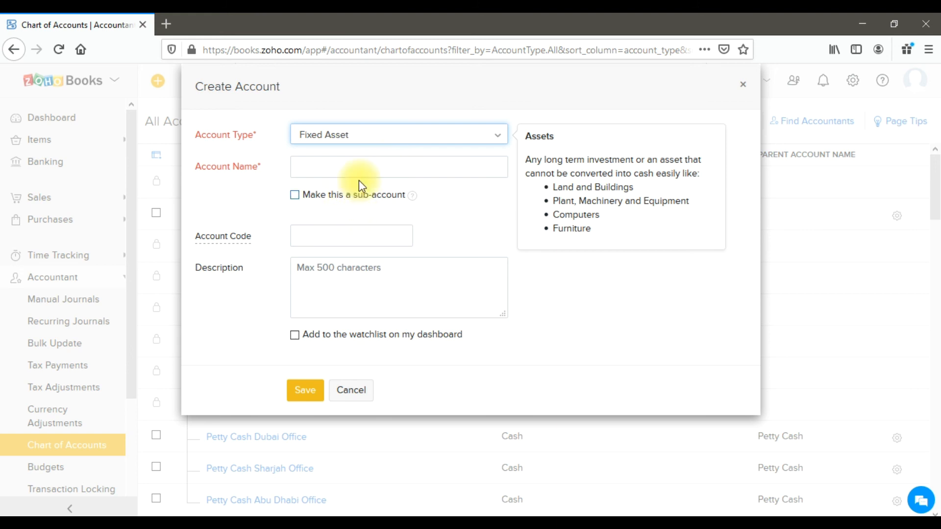
Set the new account's type to Expense.
left_click(377, 137)
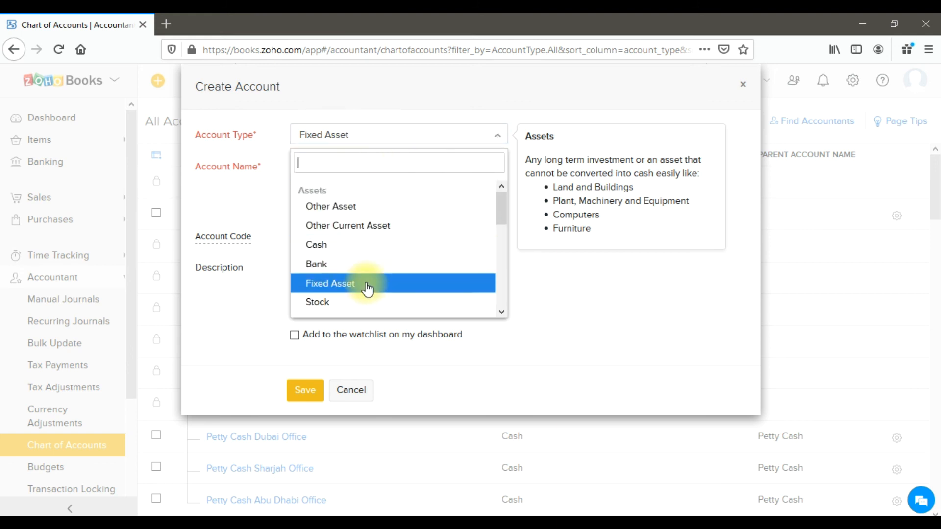
scroll(366, 287, "down", 3)
scroll(367, 274, "up", 2)
scroll(366, 262, "down", 5)
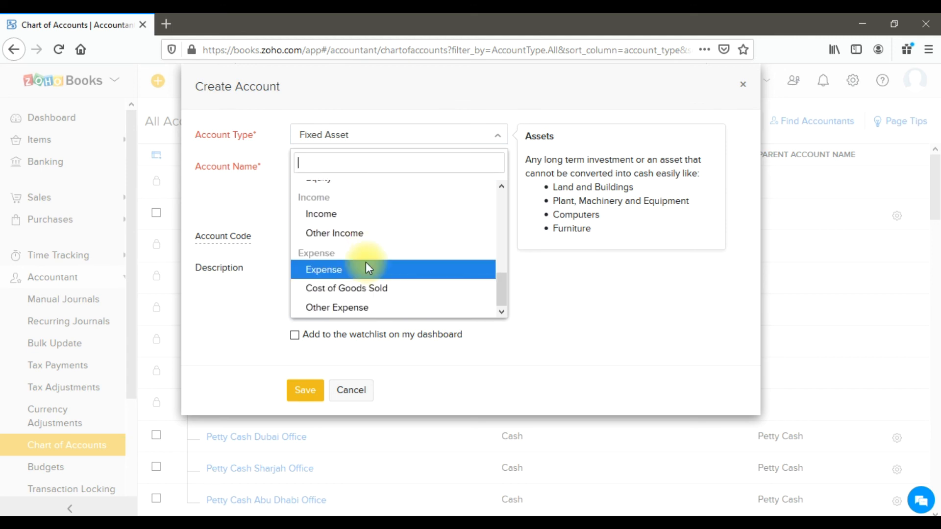
left_click(365, 261)
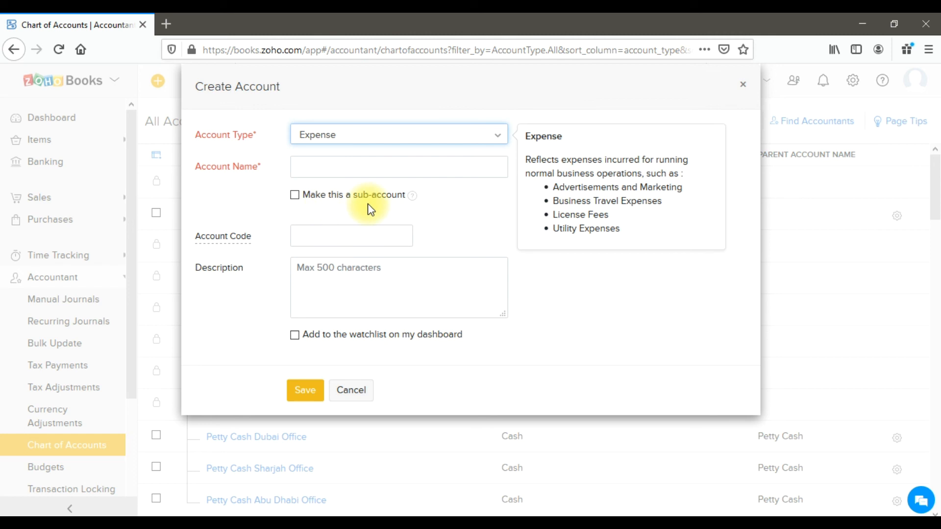